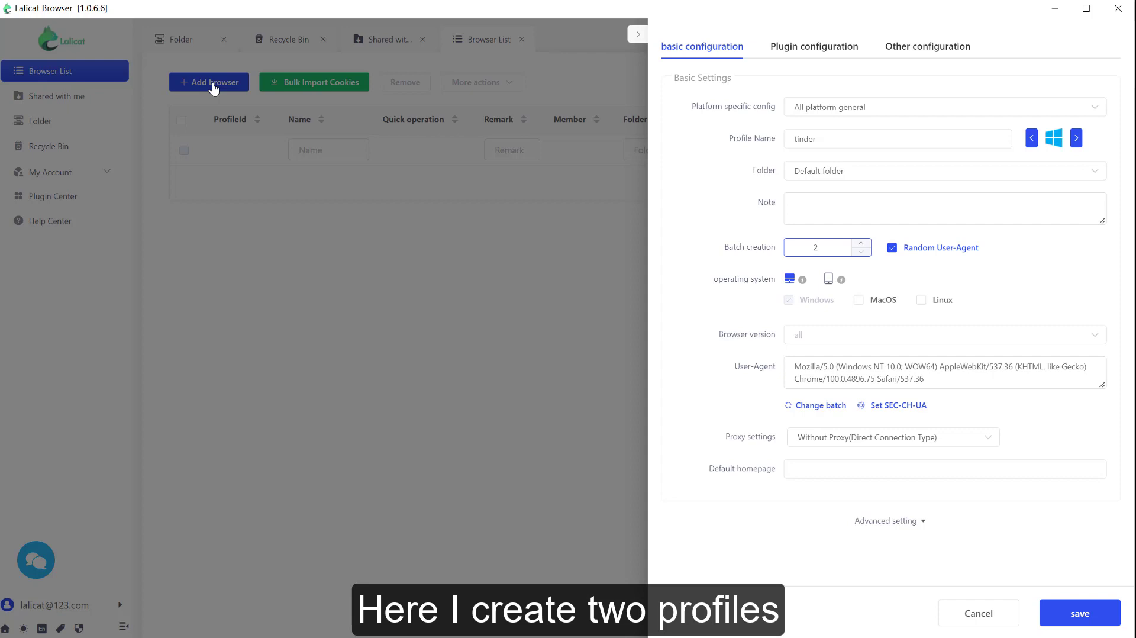
# Step: Set the profile proxy to SOCKS5 at 127.0.0.1, port 5000
pyautogui.click(892, 437)
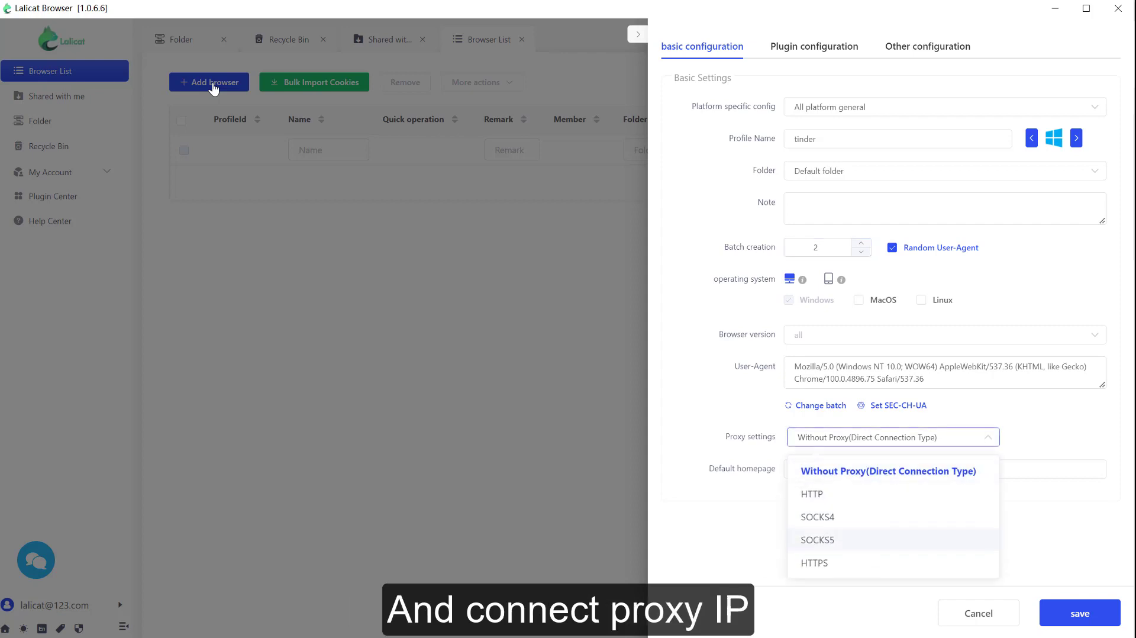
pyautogui.click(817, 539)
pyautogui.click(942, 469)
pyautogui.write('127.0.0.1')
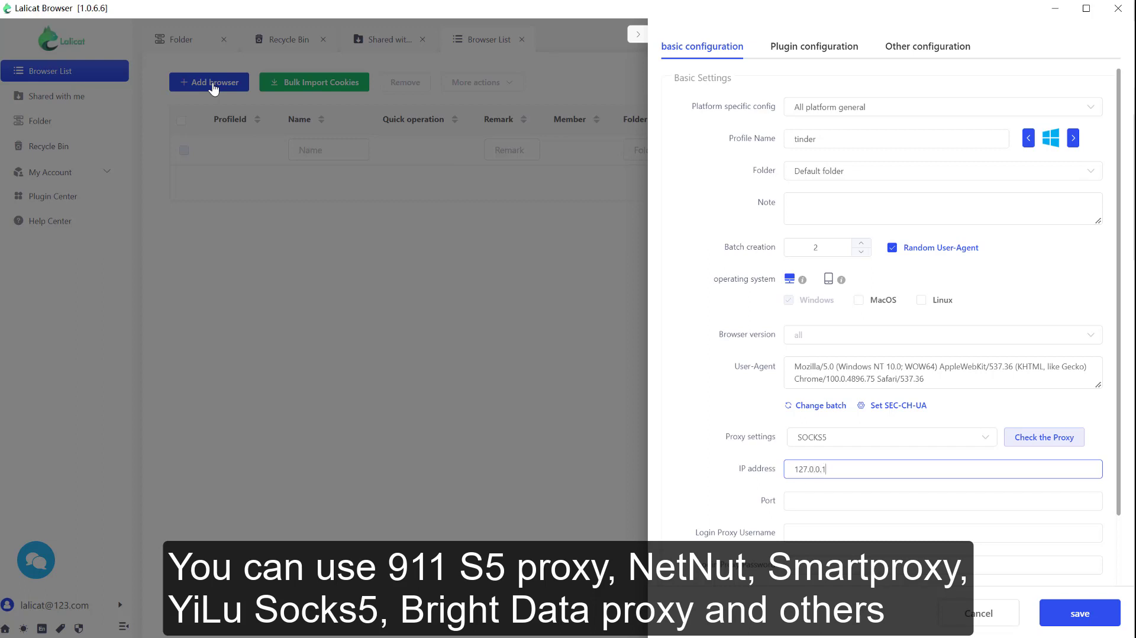
pyautogui.press('Tab')
pyautogui.write('5000')
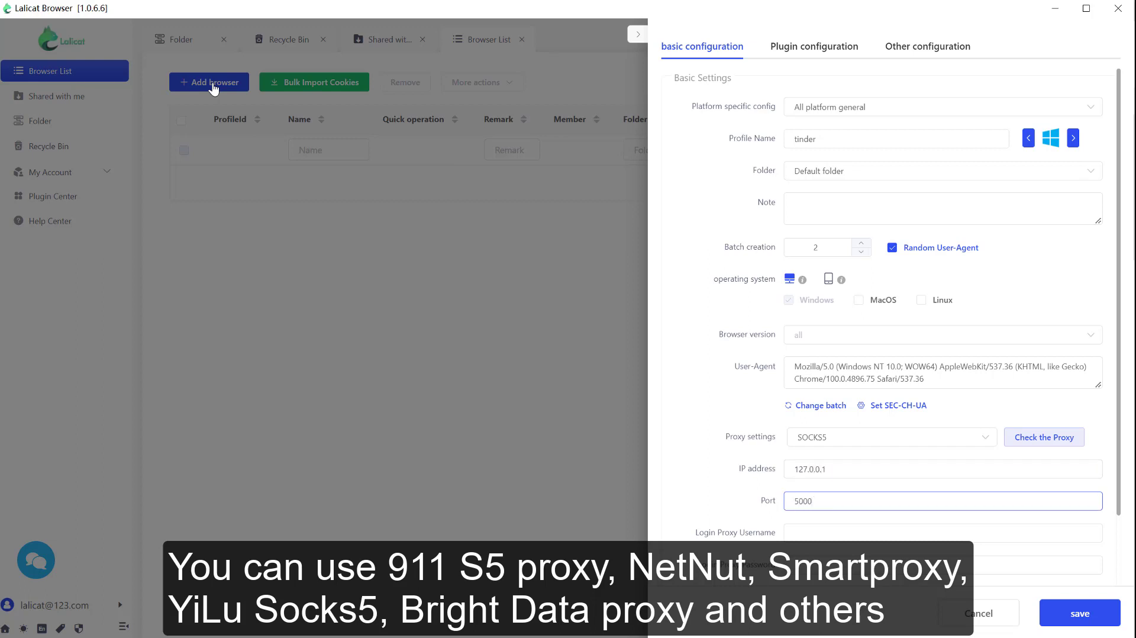
# Step: Set the default homepage to tinder.com and save the two new profiles
pyautogui.scroll(-2, 943, 331)
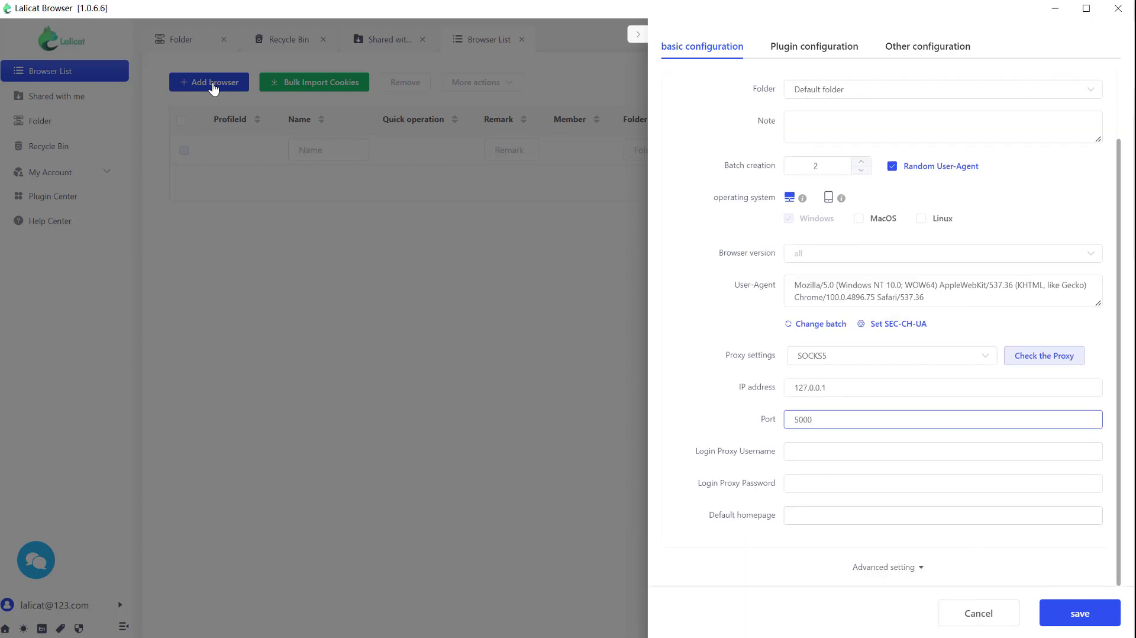
pyautogui.click(943, 515)
pyautogui.write('t')
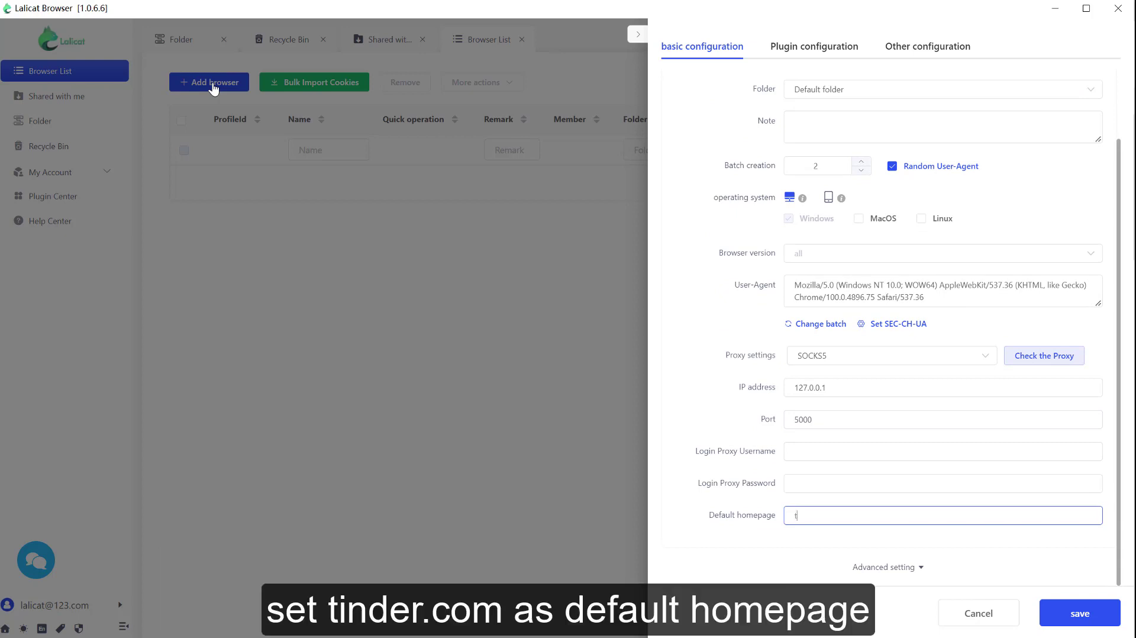
pyautogui.write('inder.com')
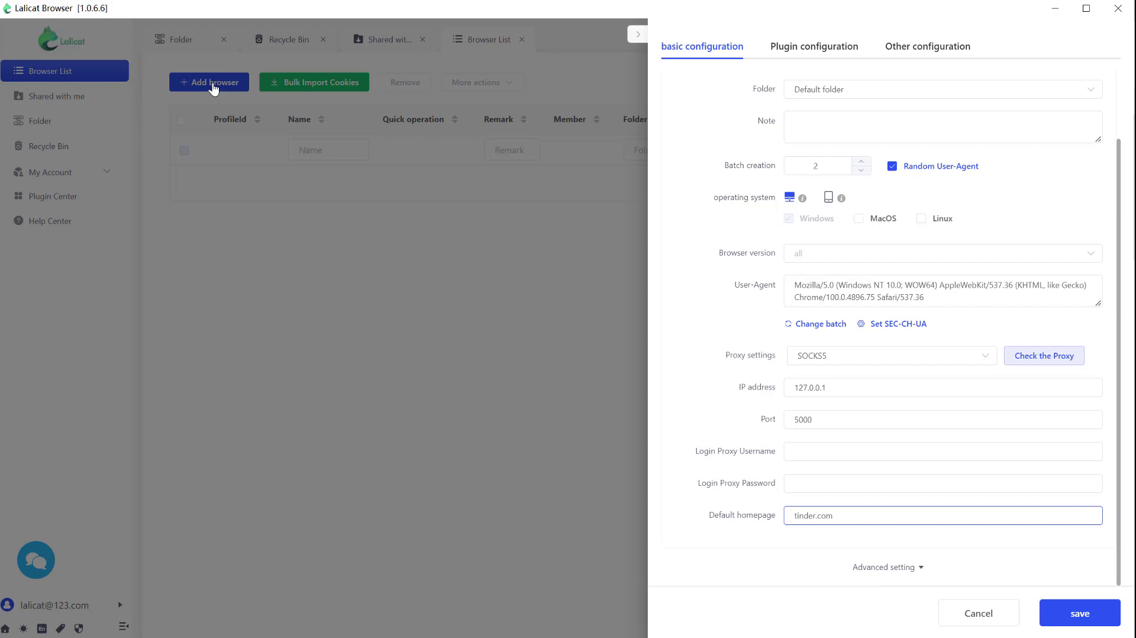
pyautogui.press('Return')
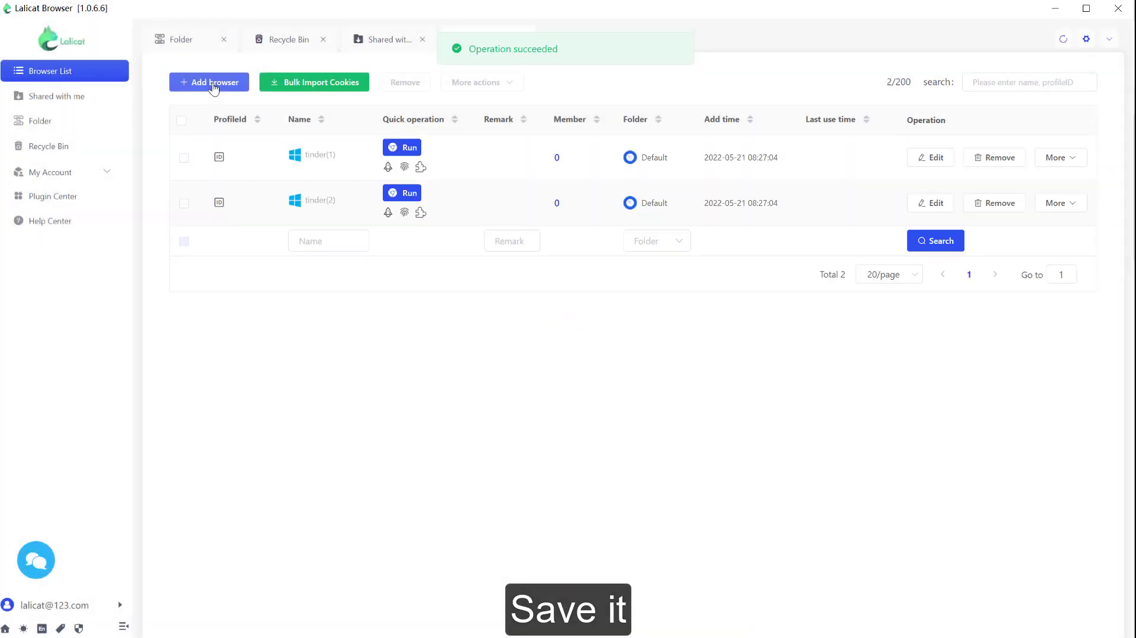
# Step: Change tinder(2)'s proxy port to 5001, check the proxy connects, and save the profile
pyautogui.click(213, 83)
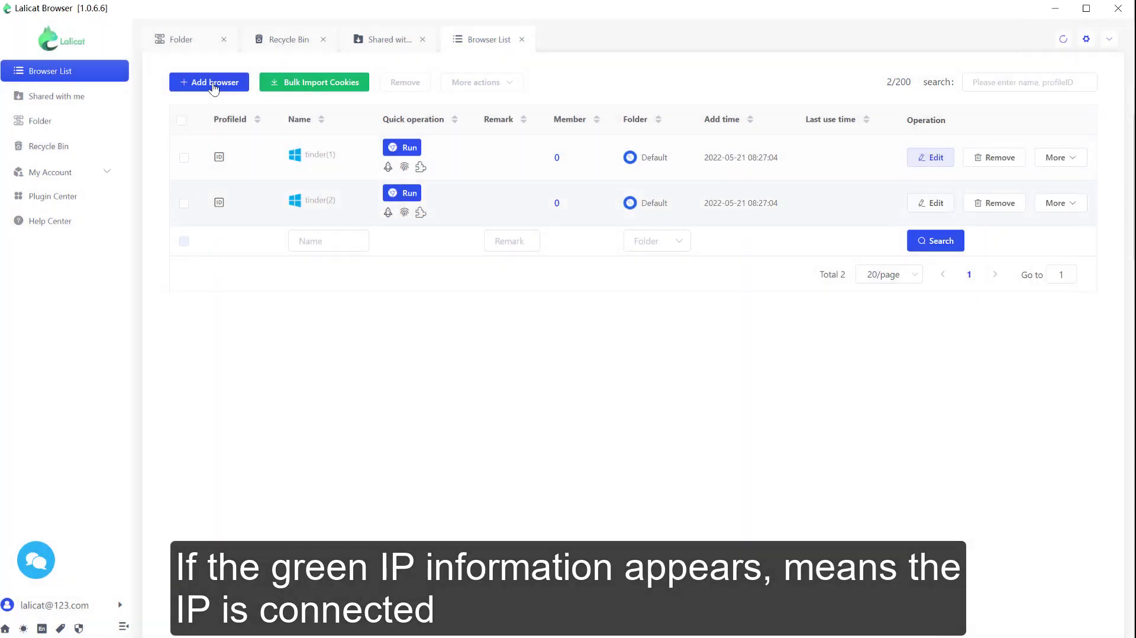
pyautogui.click(213, 84)
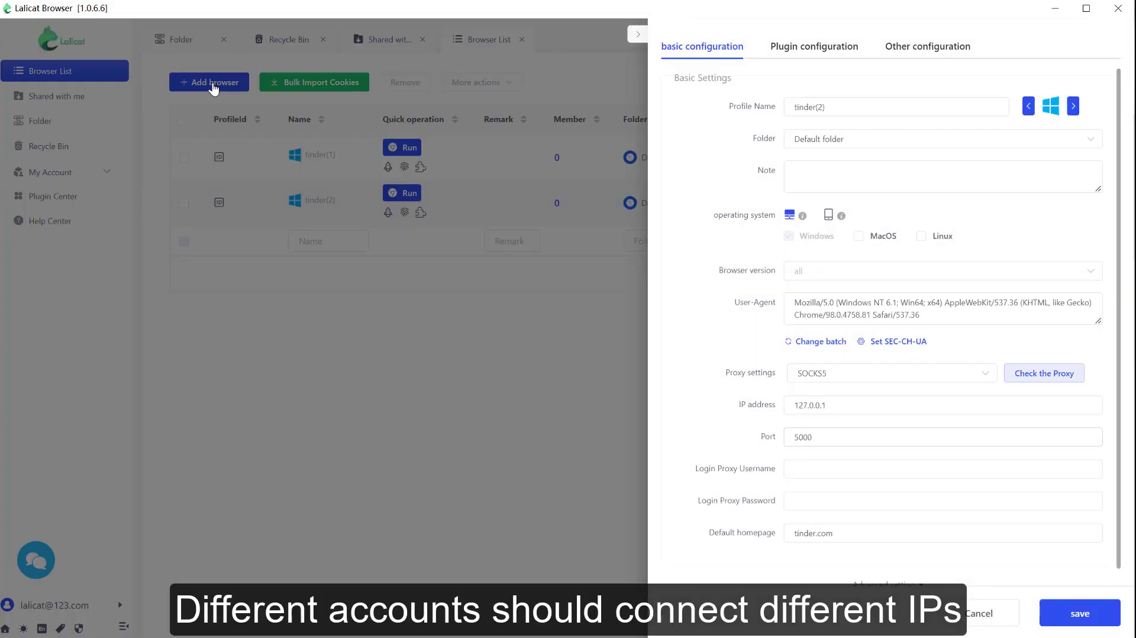
pyautogui.click(812, 437)
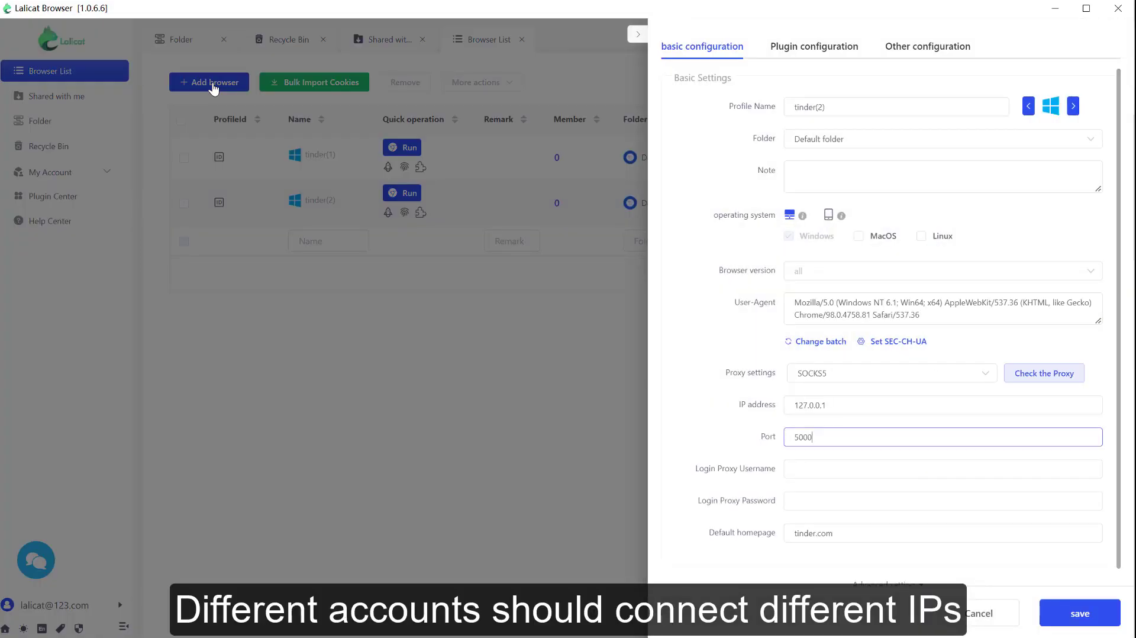
pyautogui.press('BackSpace')
pyautogui.write('1')
pyautogui.click(1044, 373)
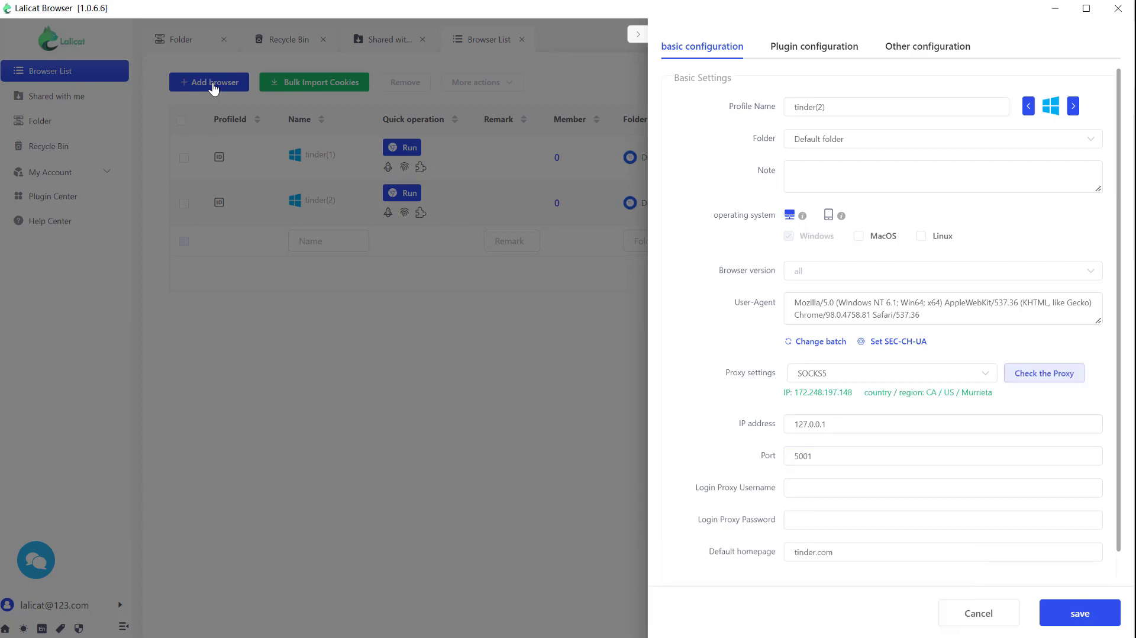
pyautogui.click(1079, 613)
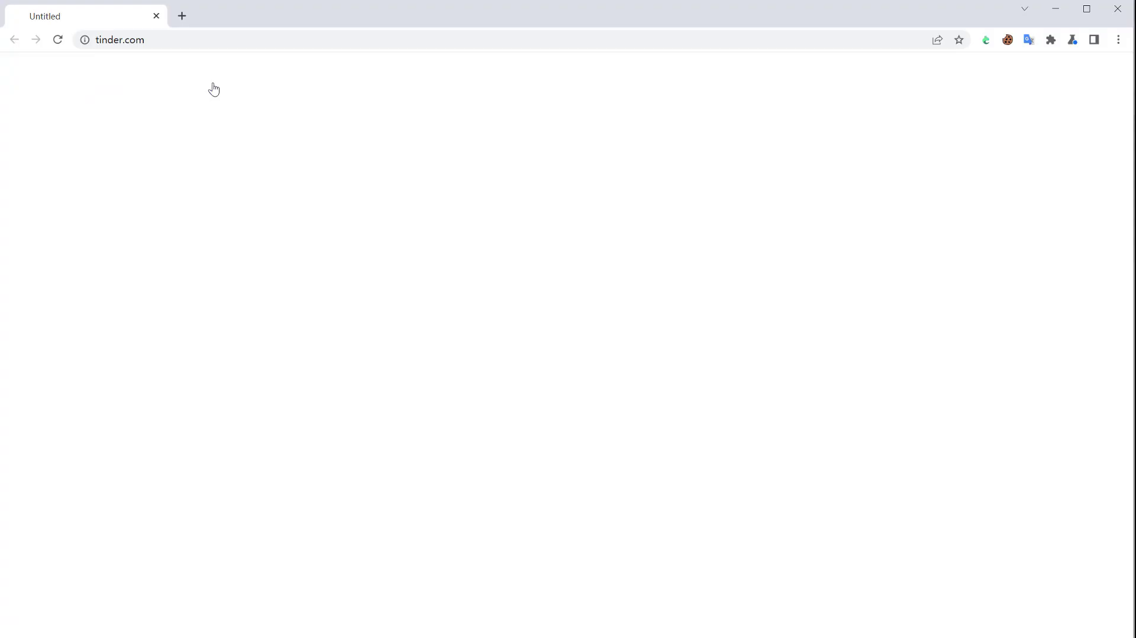
# Step: Load tinder.com in the tinder(1) window and begin creating a new account
pyautogui.hotkey('ctrl', 'l')
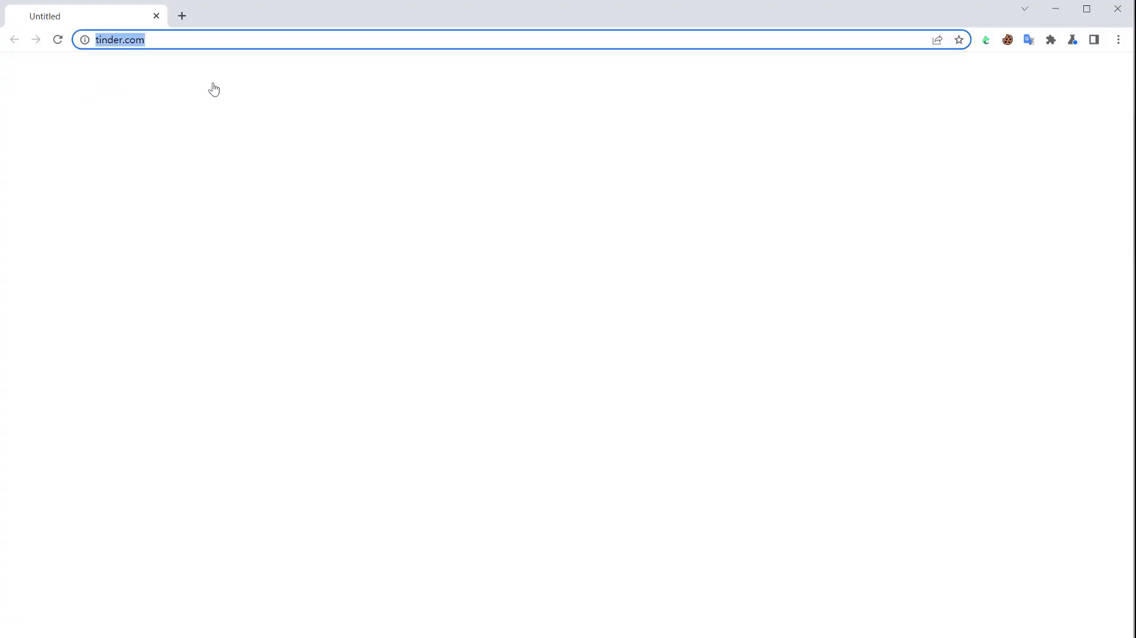
pyautogui.press('Return')
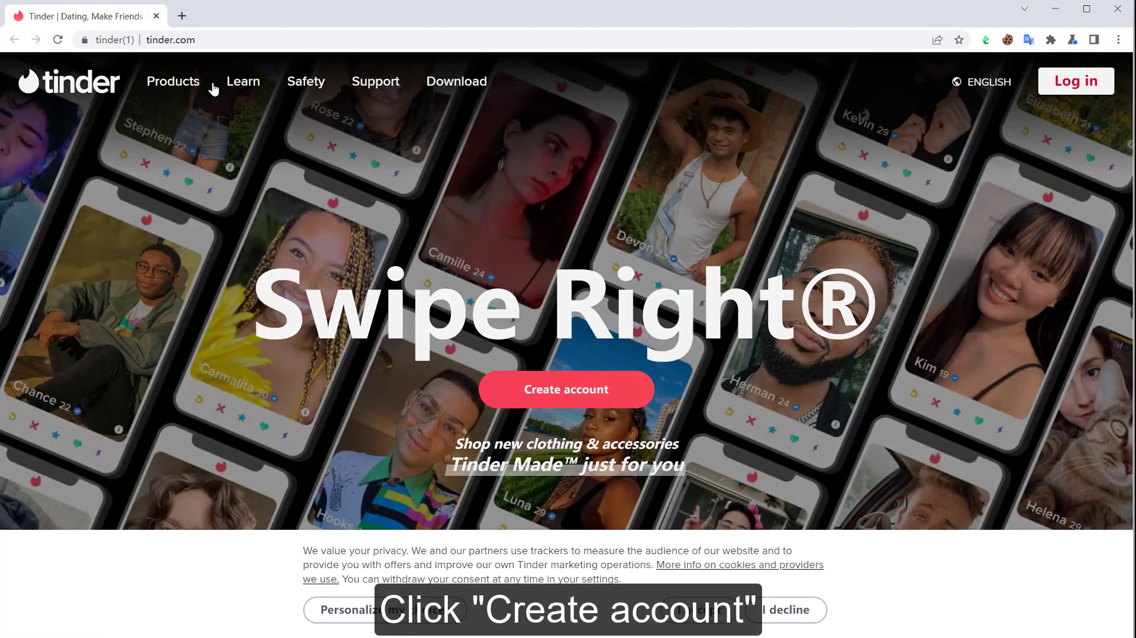
pyautogui.click(566, 390)
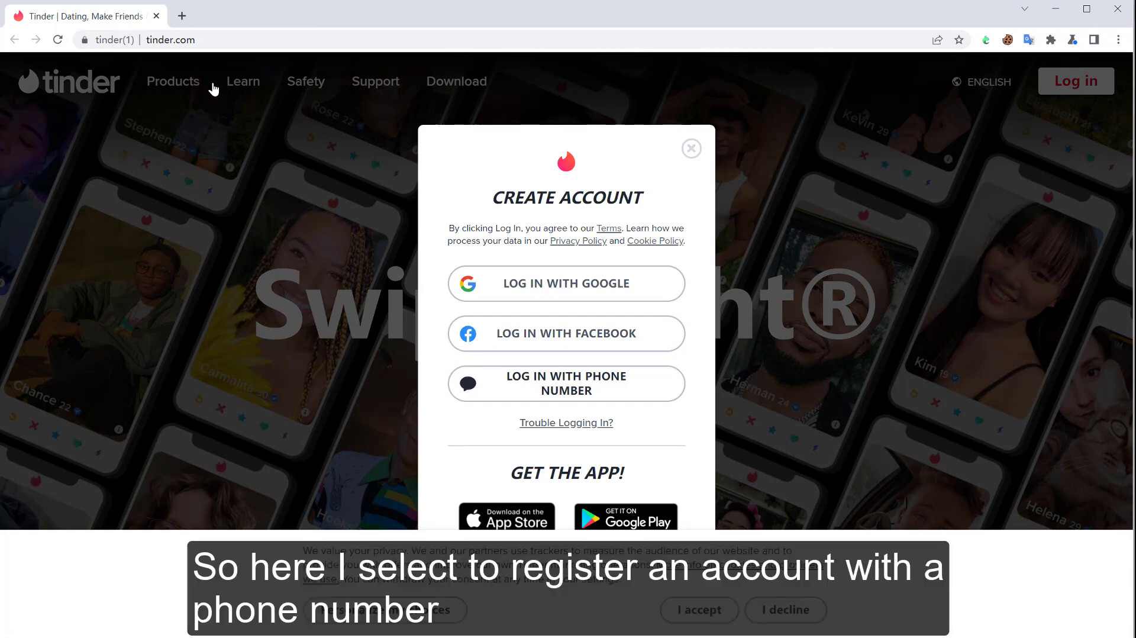
# Step: Sign up with a phone number and submit the six-digit texted verification code
pyautogui.click(566, 383)
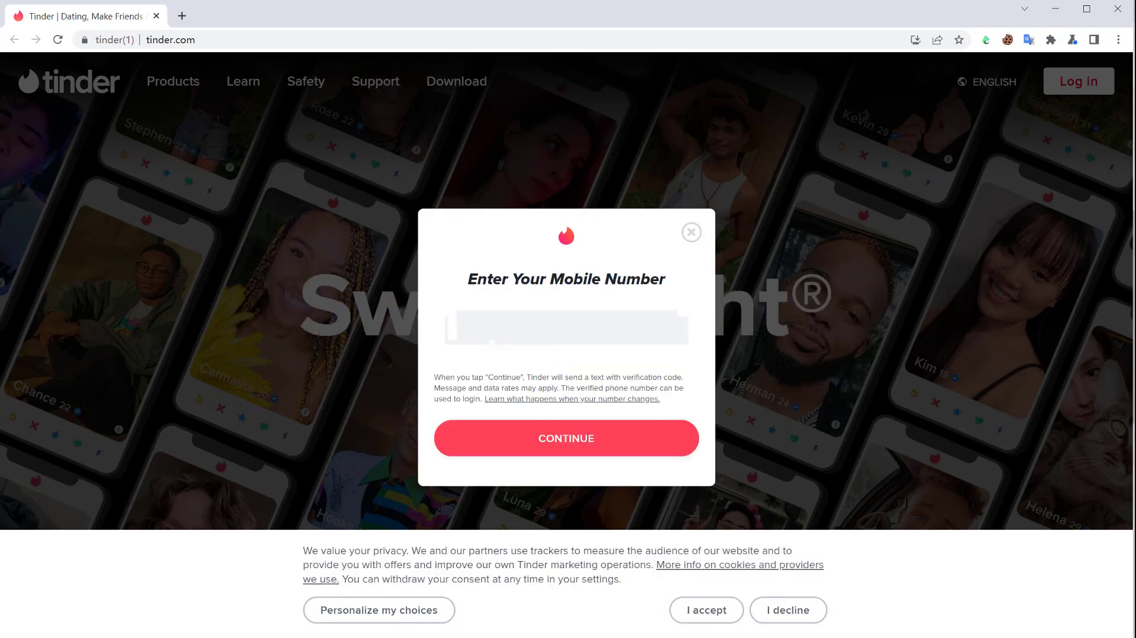
pyautogui.press('Return')
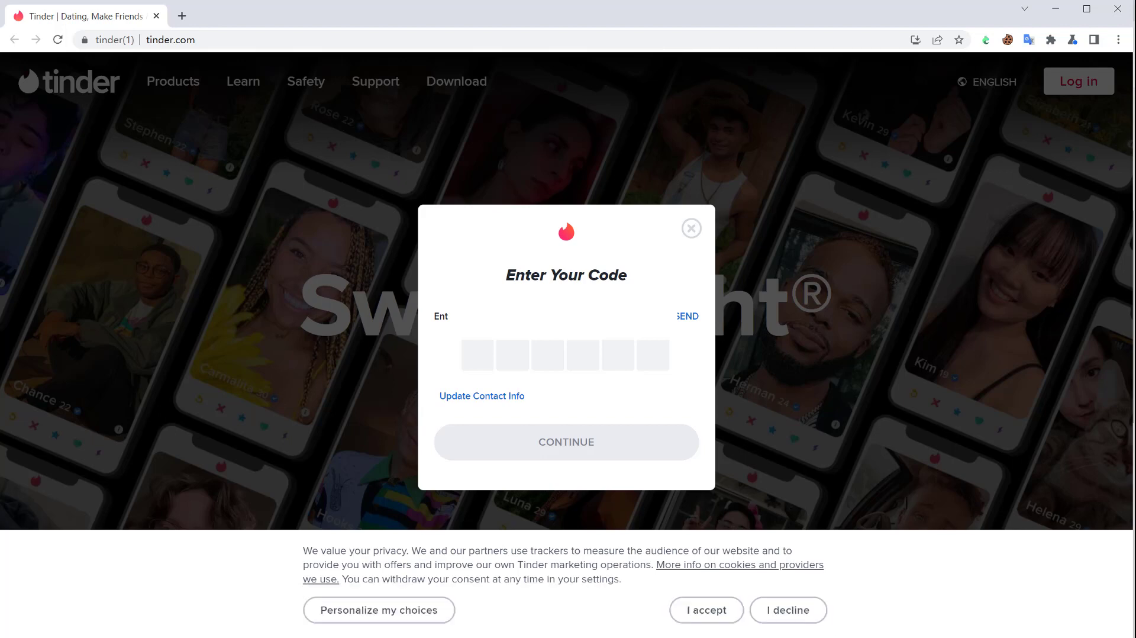
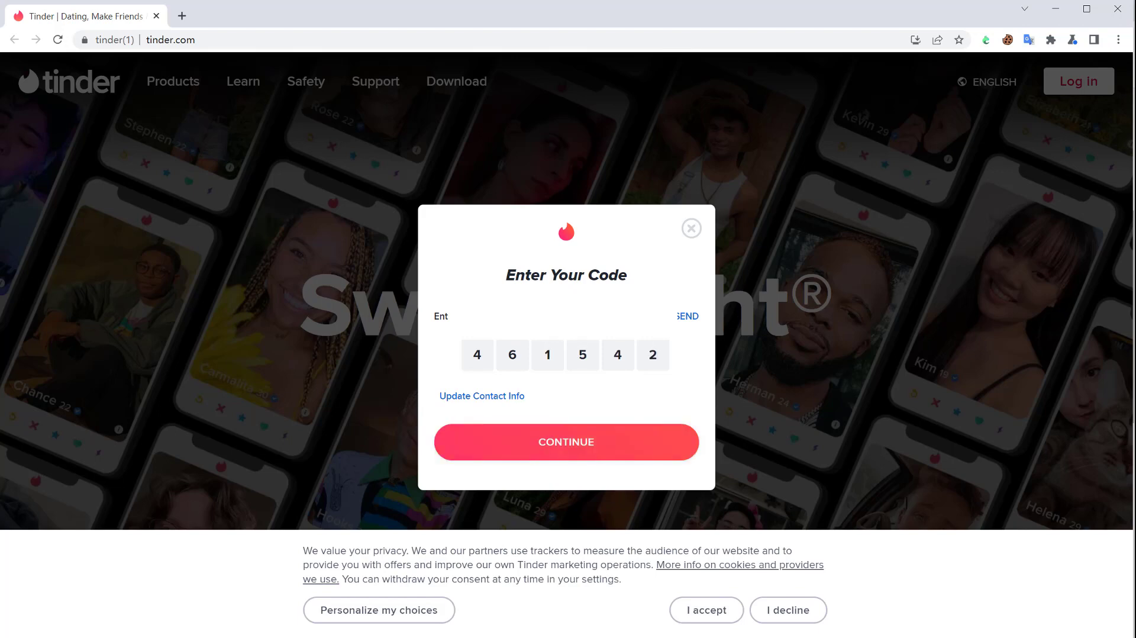
pyautogui.press('Return')
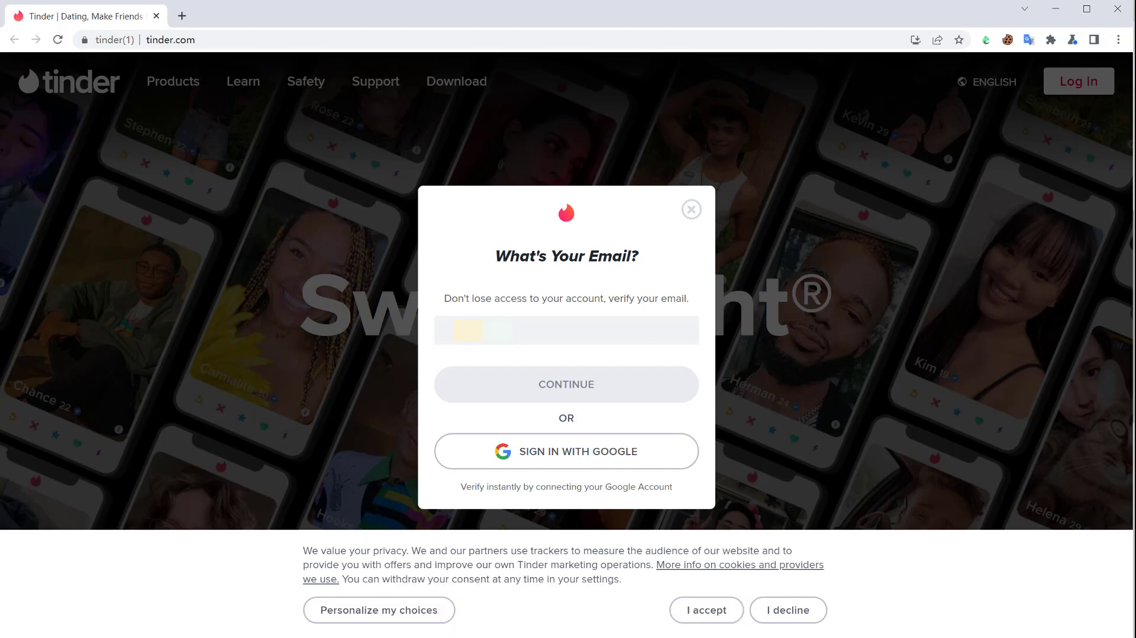
# Step: Submit the account's Gmail email address and accept the cookie consent notice
pyautogui.write('@gmail.com')
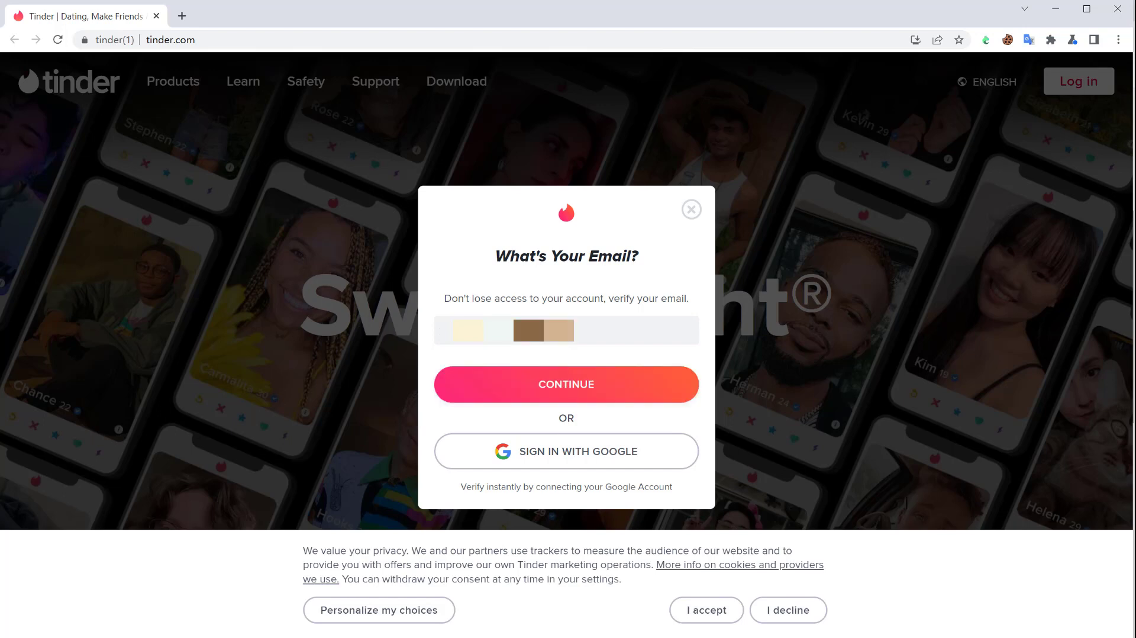
pyautogui.press('Return')
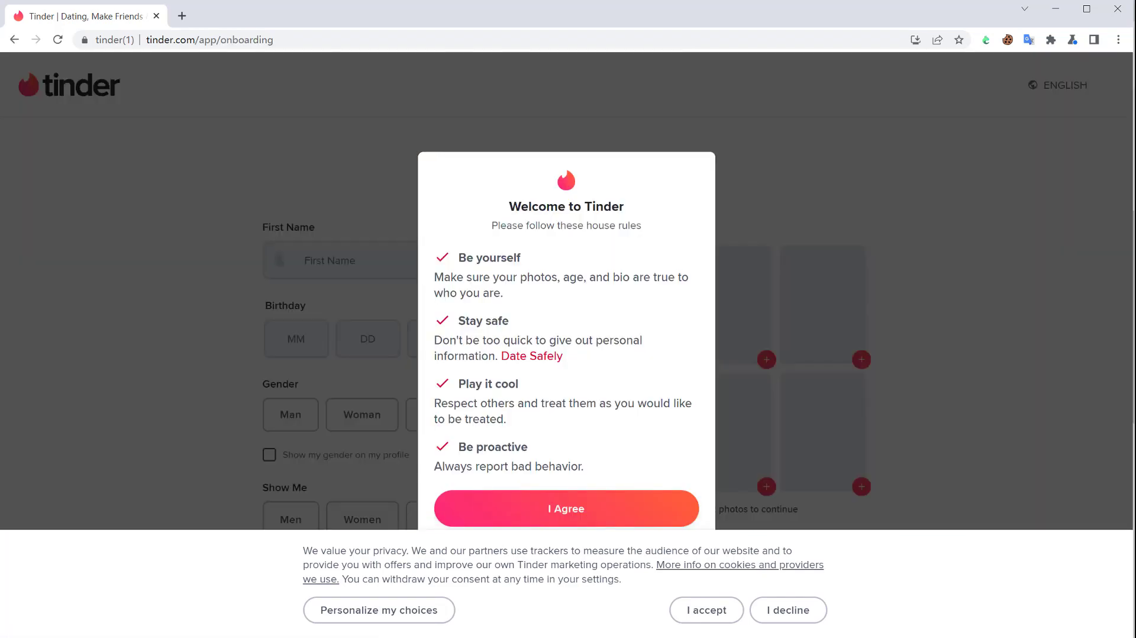
pyautogui.click(707, 609)
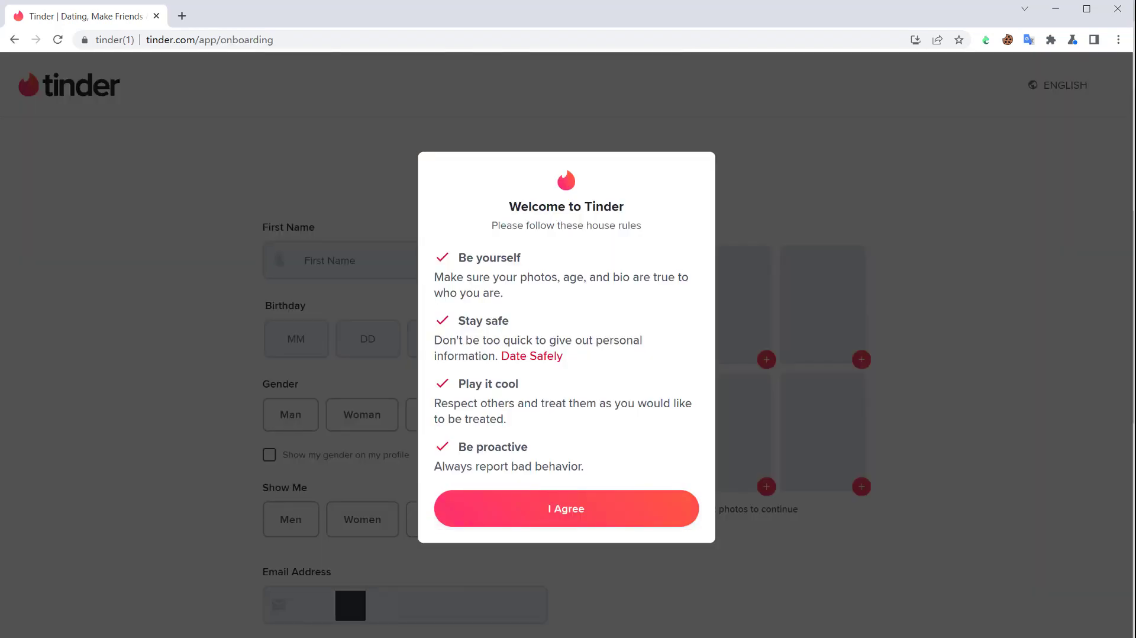
pyautogui.click(566, 509)
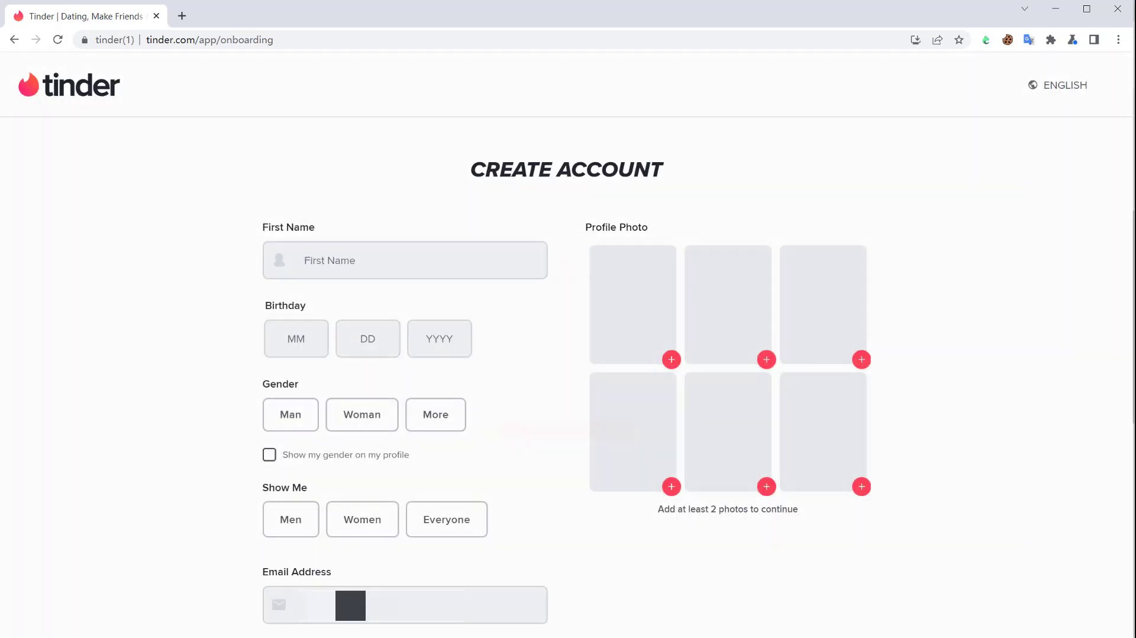
pyautogui.click(367, 261)
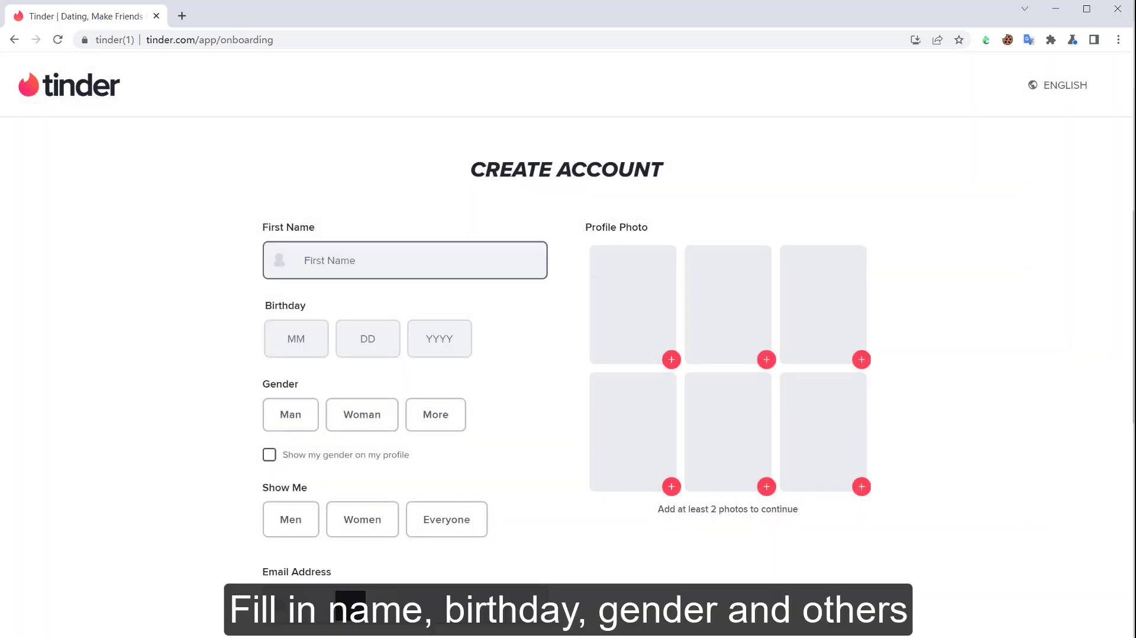
pyautogui.write('Sweet')
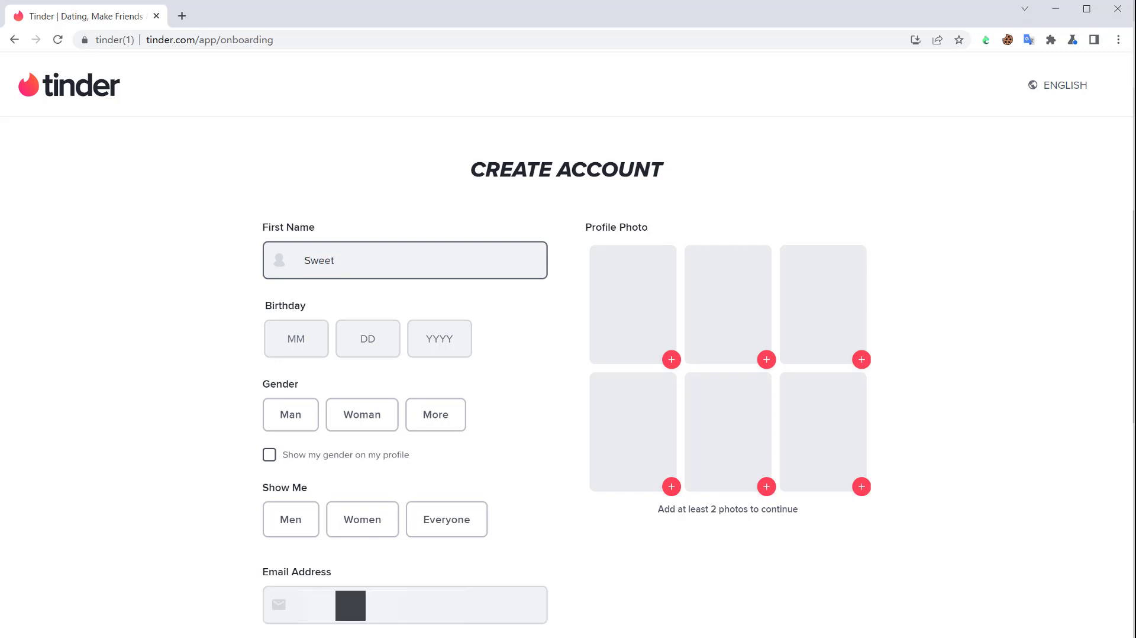
pyautogui.click(297, 338)
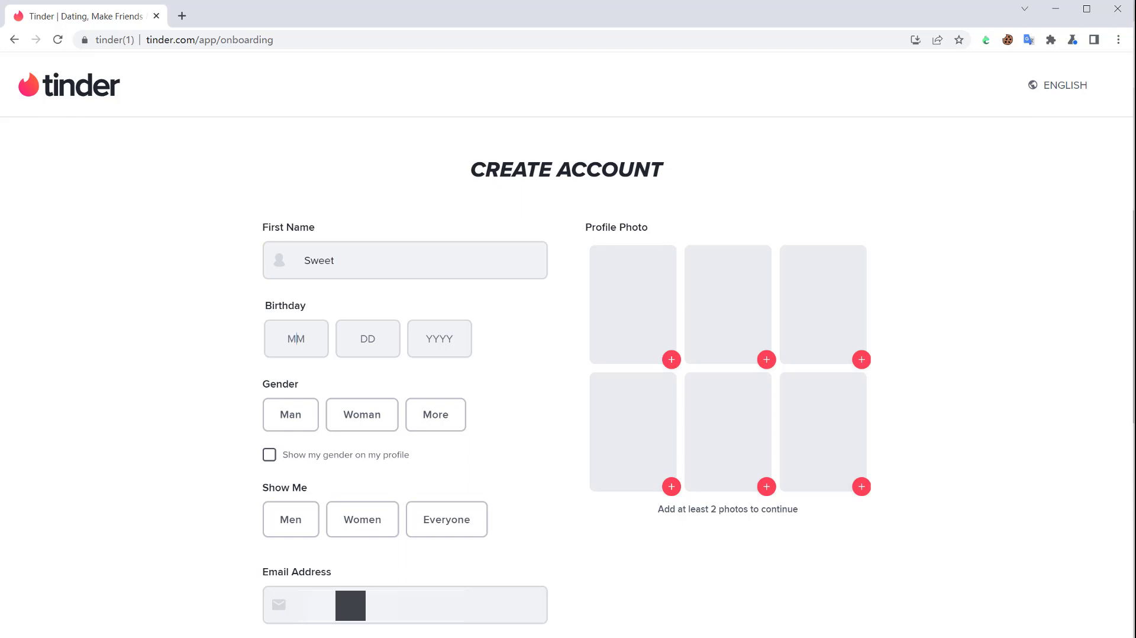
pyautogui.write('12')
pyautogui.write('18')
pyautogui.write('19')
pyautogui.write('98')
# Step: Set gender to Woman, Show Me to Everyone, and submit the account form
pyautogui.click(362, 415)
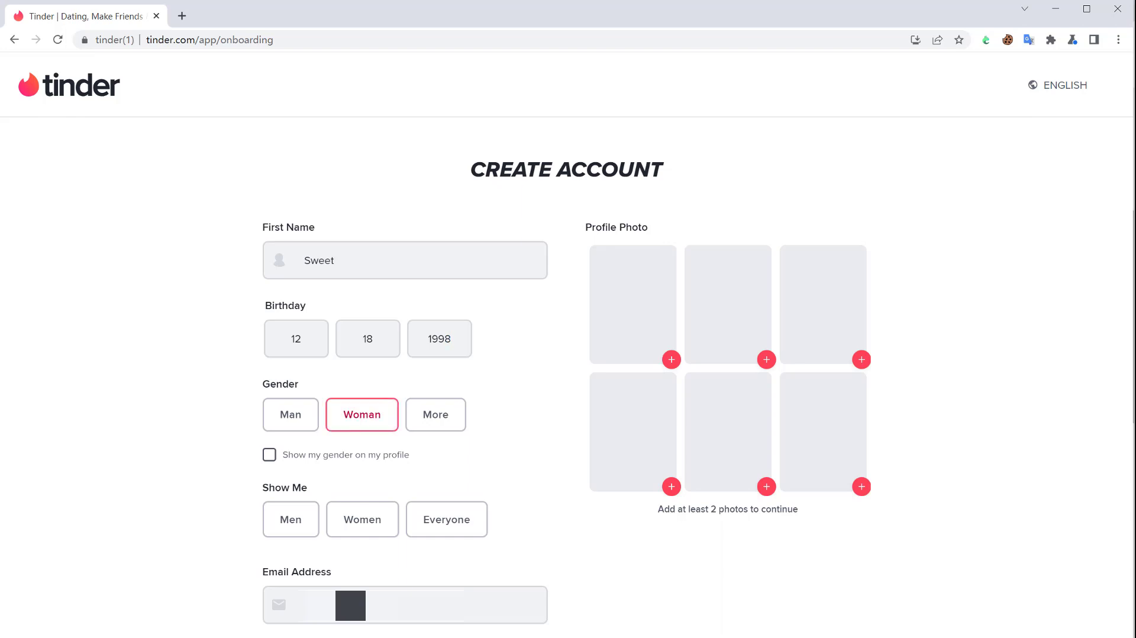
pyautogui.click(291, 519)
pyautogui.click(362, 519)
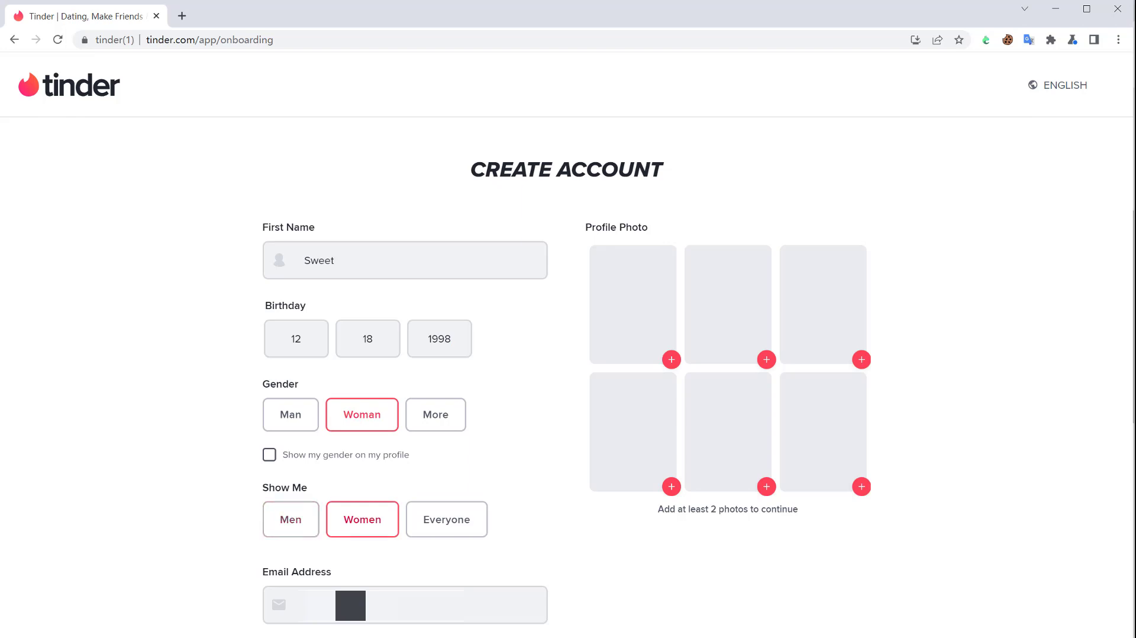
pyautogui.click(446, 520)
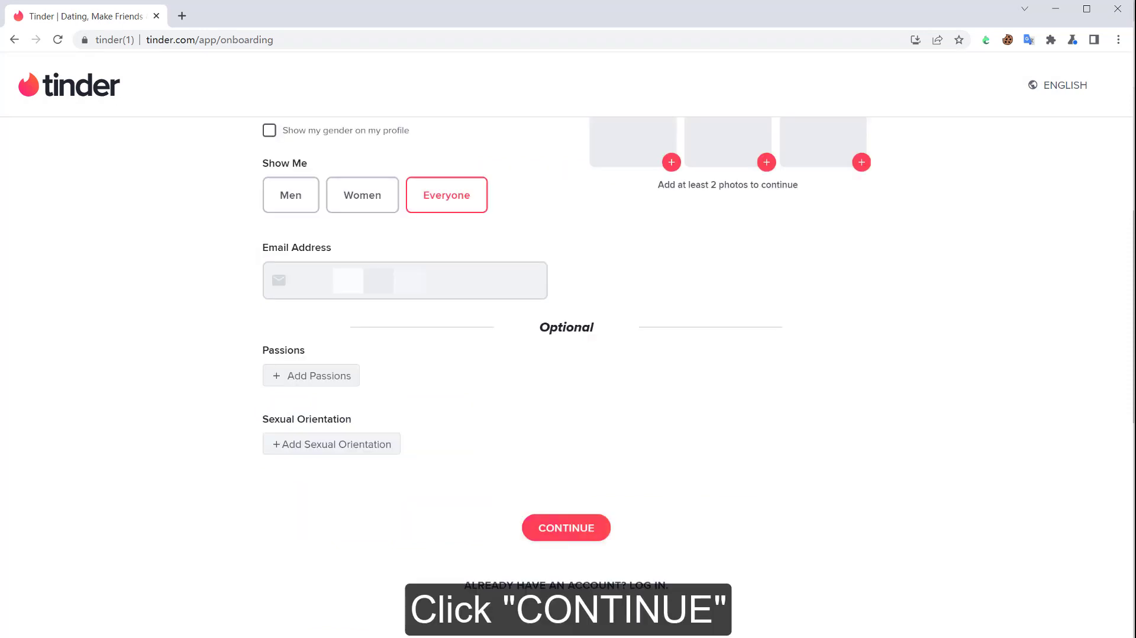
pyautogui.click(566, 527)
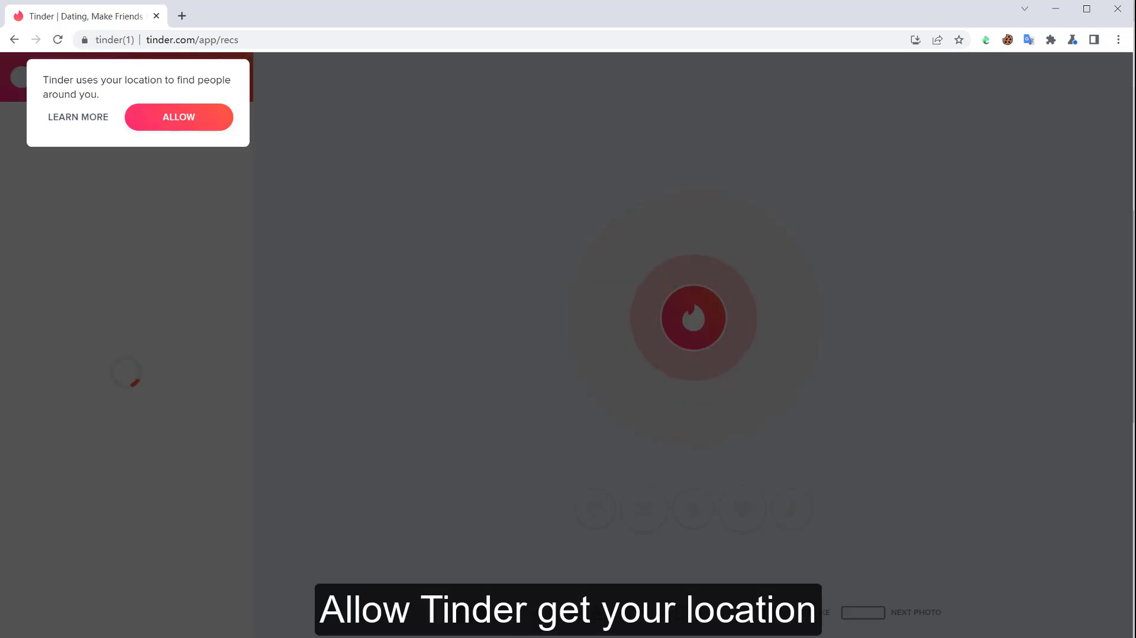
# Step: Allow Tinder location access, dismiss the browser's location prompt, and swipe the top profile card
pyautogui.click(178, 117)
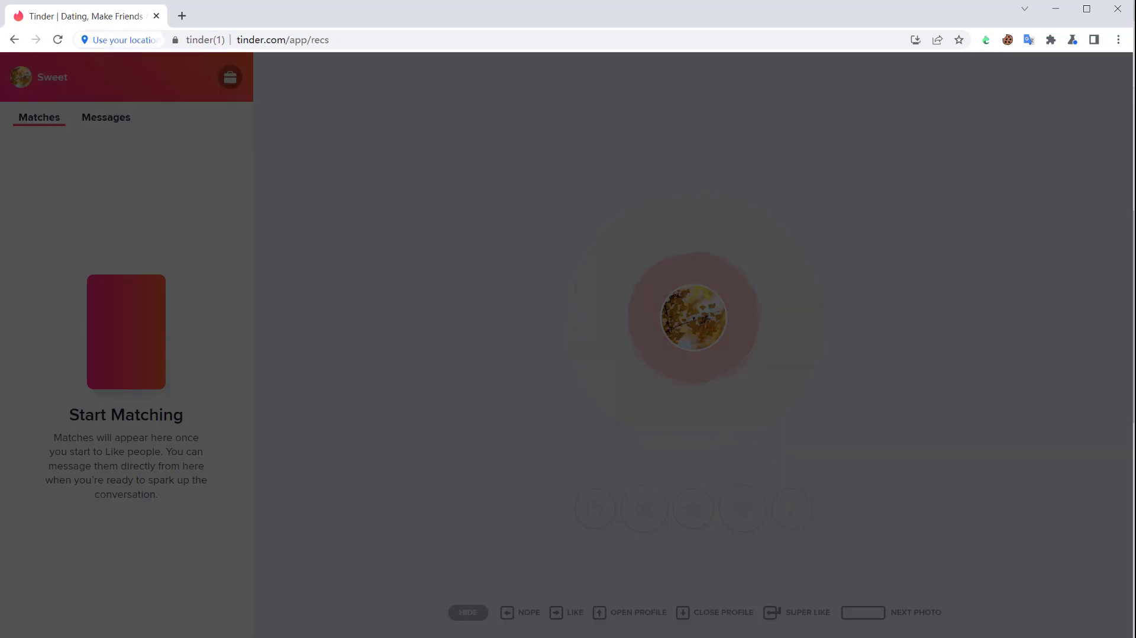
pyautogui.click(290, 60)
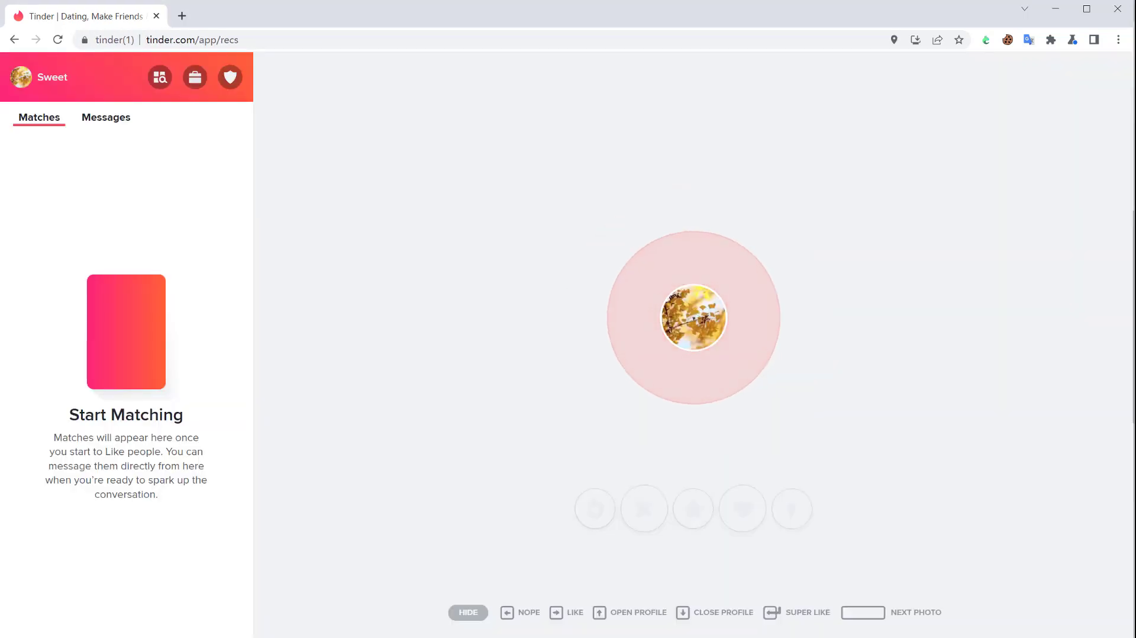
pyautogui.moveTo(693, 308); pyautogui.dragTo(684, 284)
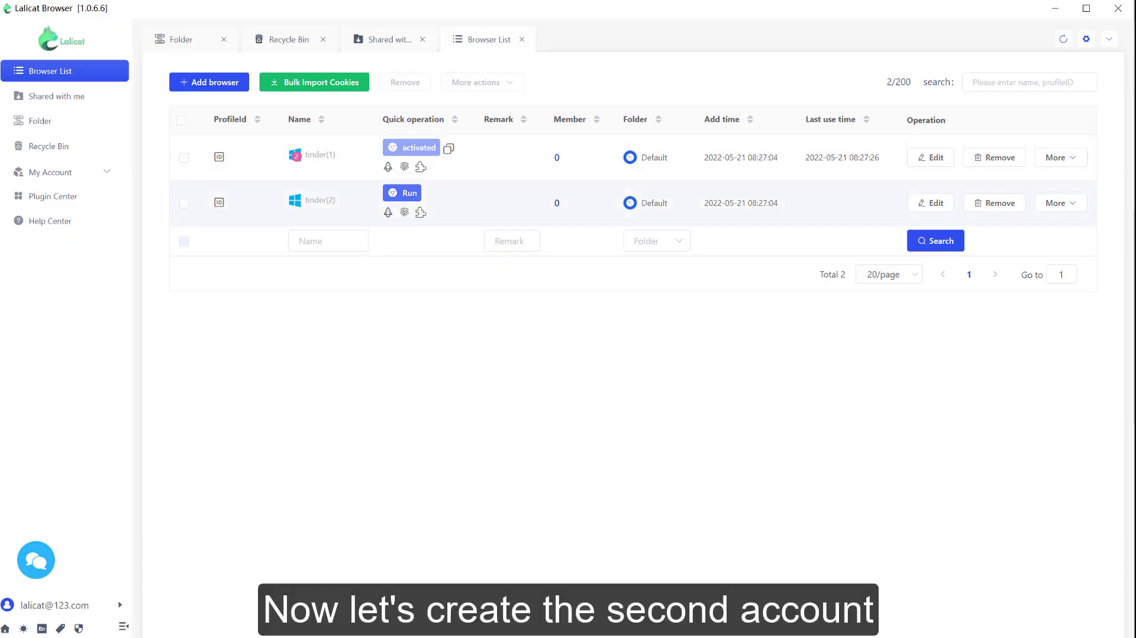
# Step: Run the tinder(2) profile from the Browser List
pyautogui.click(402, 193)
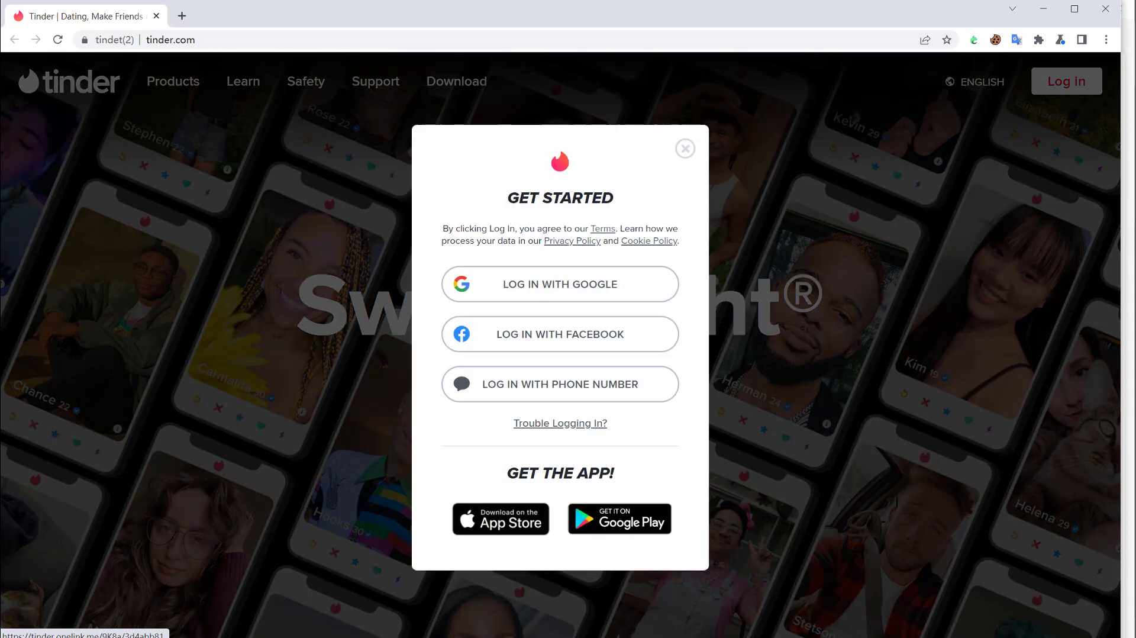
# Step: Register via phone by pasting the mobile number, verification code, and email address
pyautogui.click(560, 384)
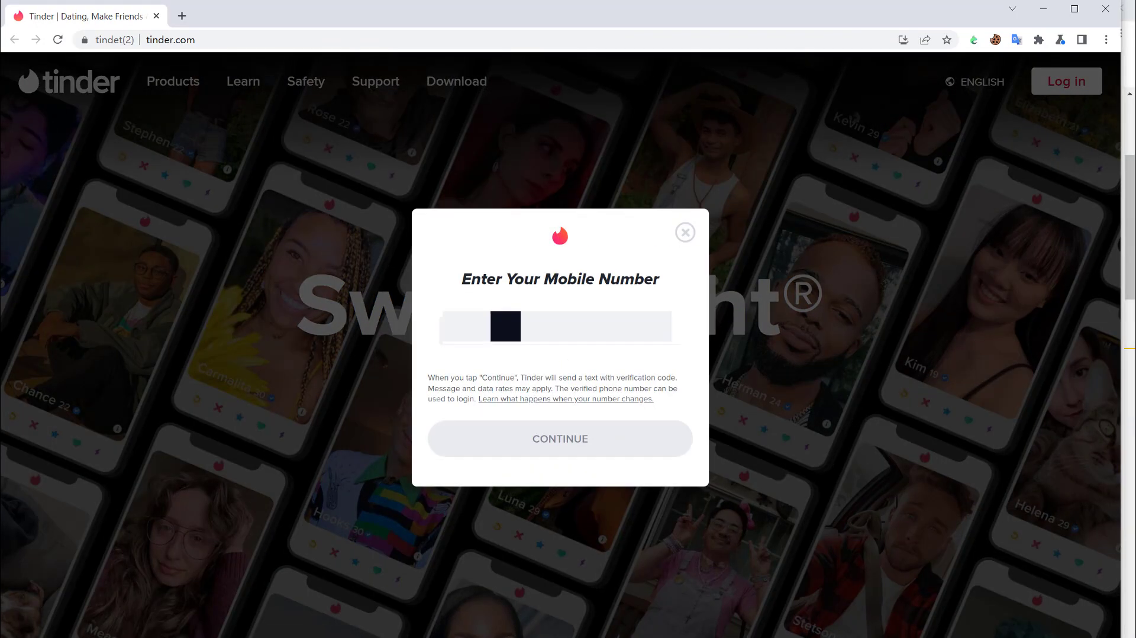
pyautogui.hotkey('ctrl', 'v')
pyautogui.click(561, 438)
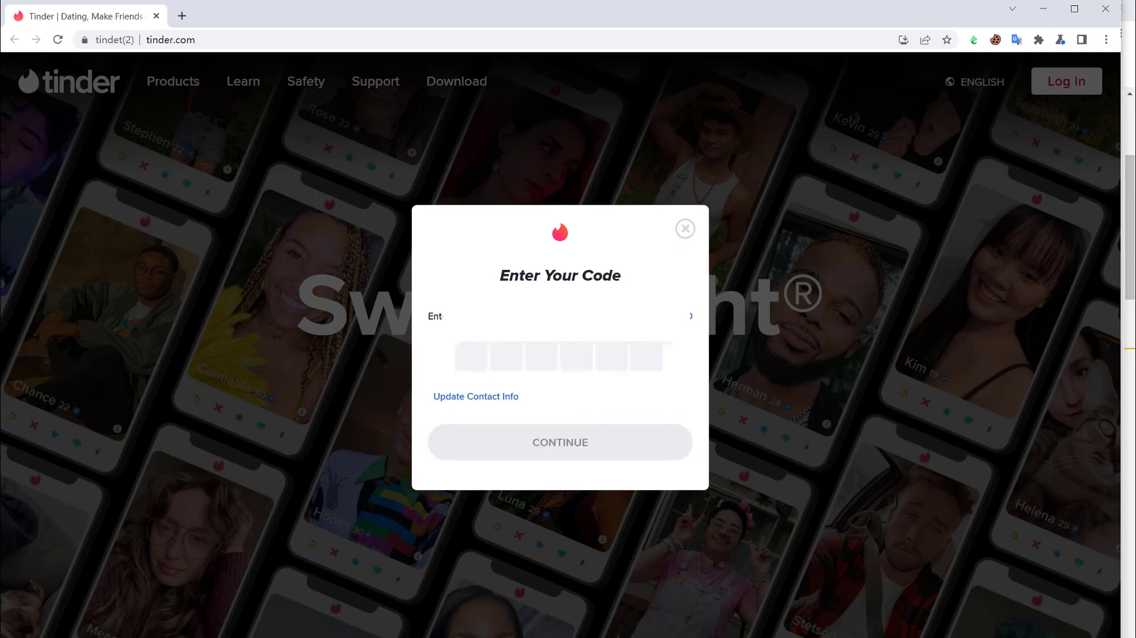
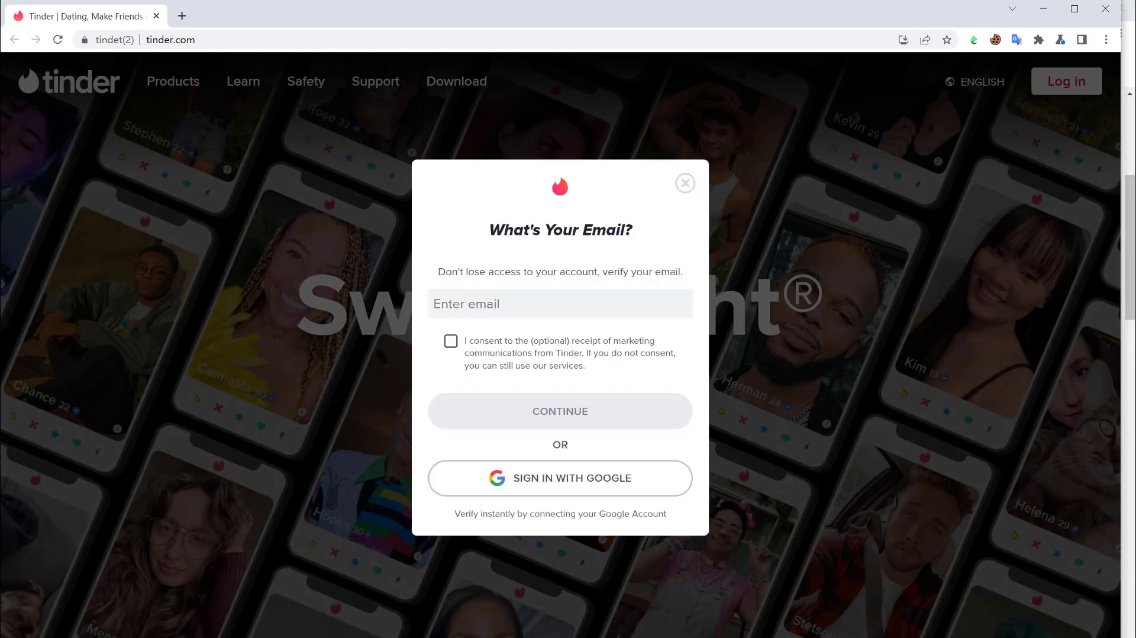
pyautogui.hotkey('ctrl', 'v')
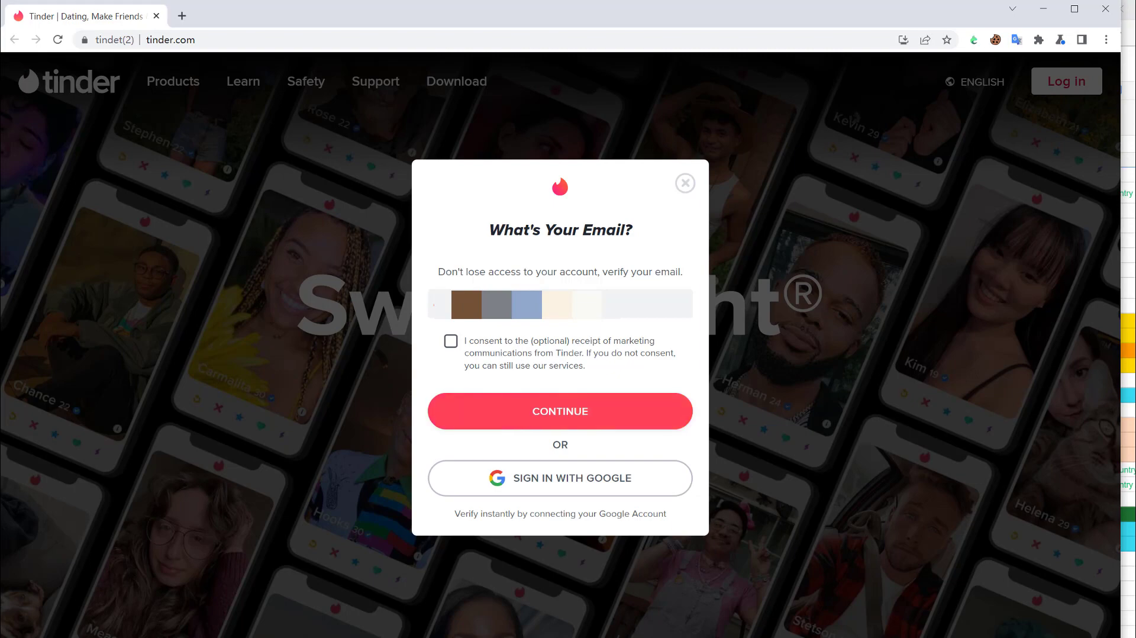
pyautogui.press('Return')
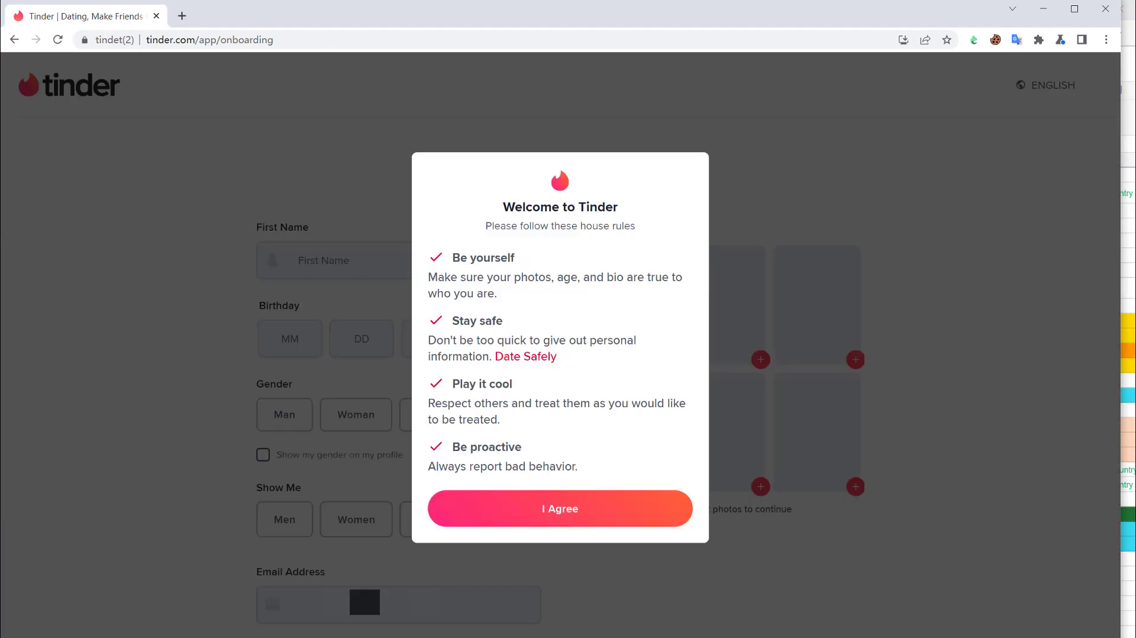
pyautogui.click(559, 508)
pyautogui.click(379, 261)
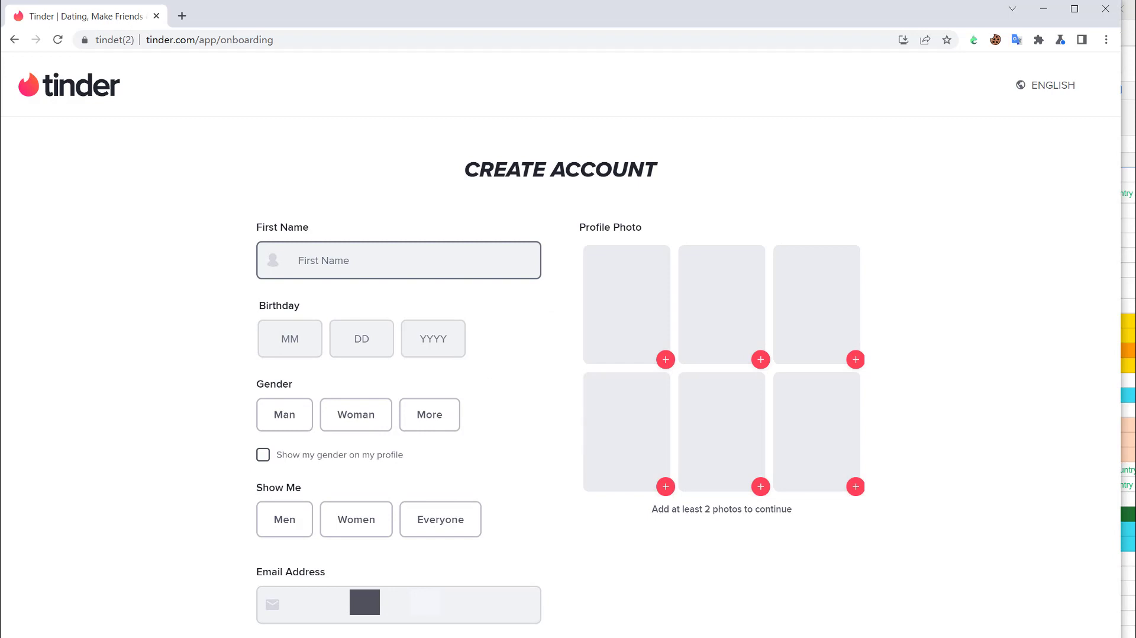
pyautogui.write('Lily')
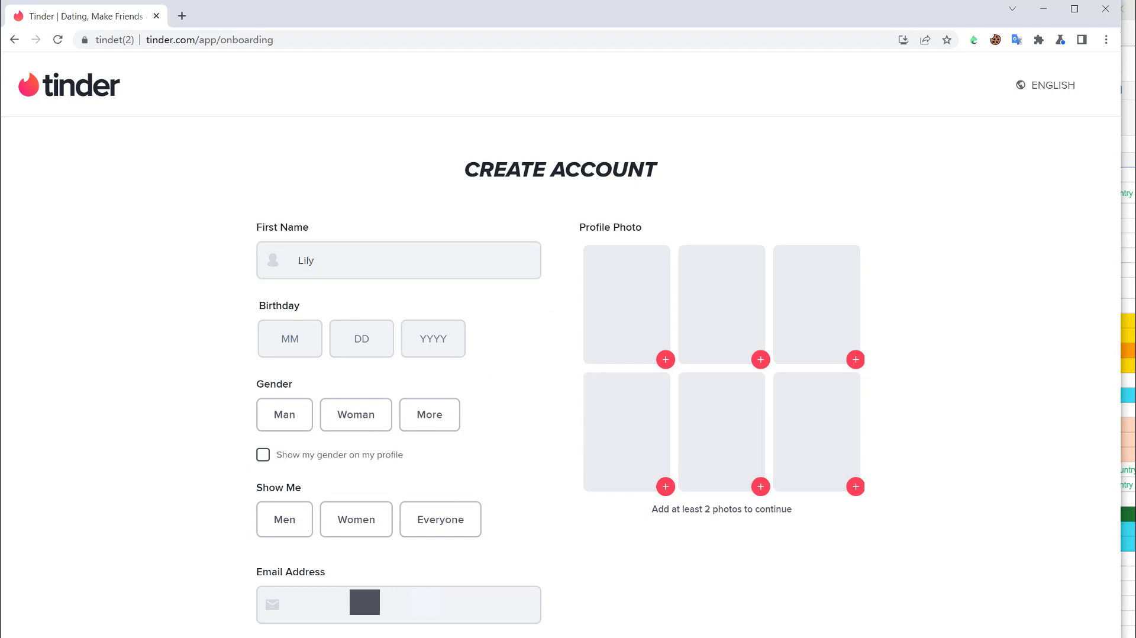
pyautogui.write('0525')
pyautogui.write('1986')
pyautogui.click(356, 415)
pyautogui.click(440, 519)
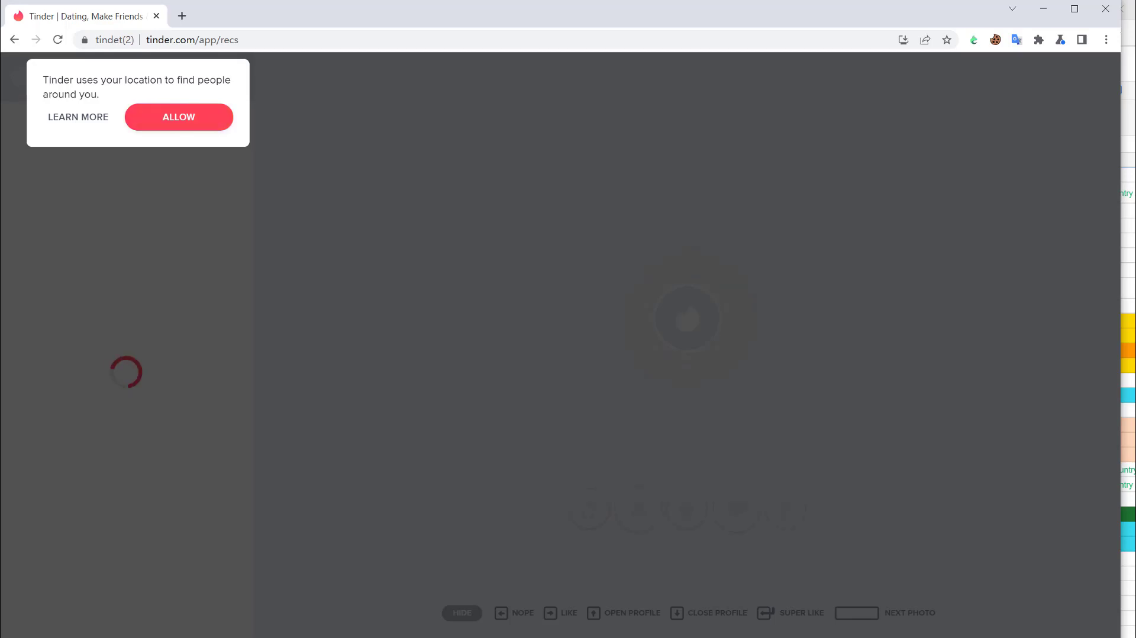
# Step: Allow location access for this visit, dismiss the notifications prompt, and pass on the first profile card
pyautogui.click(202, 117)
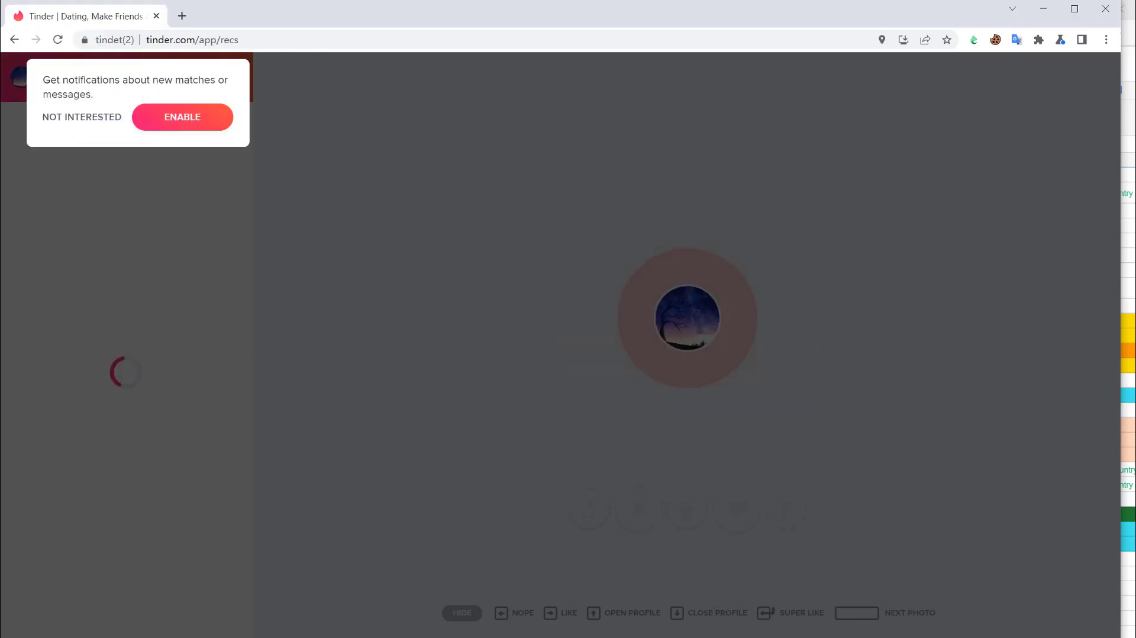
pyautogui.click(82, 117)
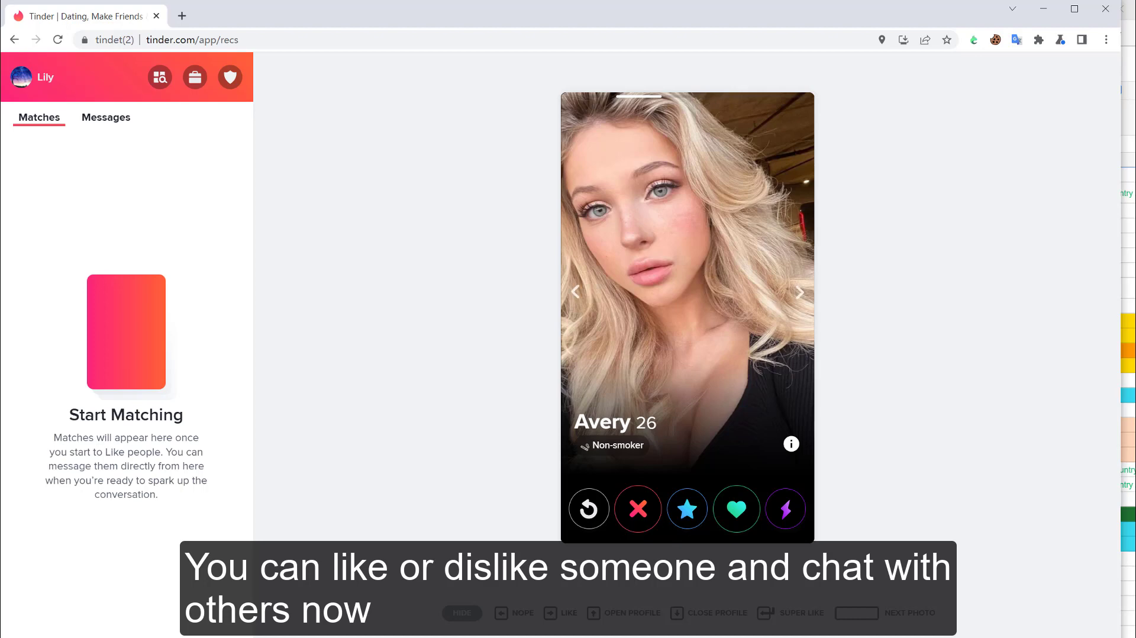
pyautogui.press('Left')
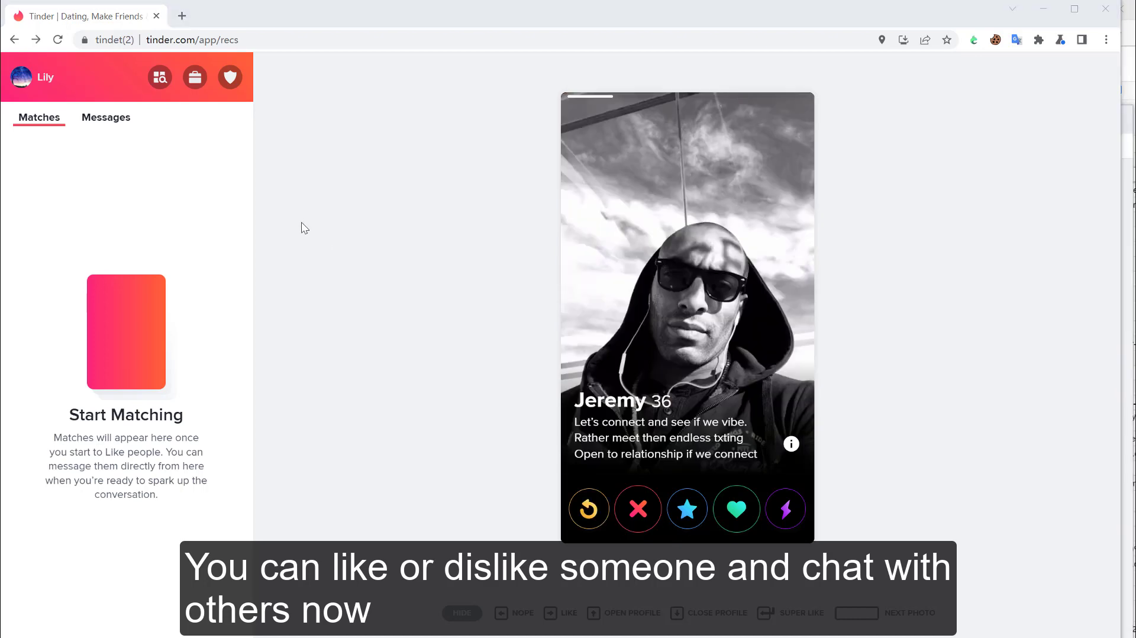
# Step: Check the second account's own profile, like two profile cards, then view both accounts' profile pages
pyautogui.click(31, 87)
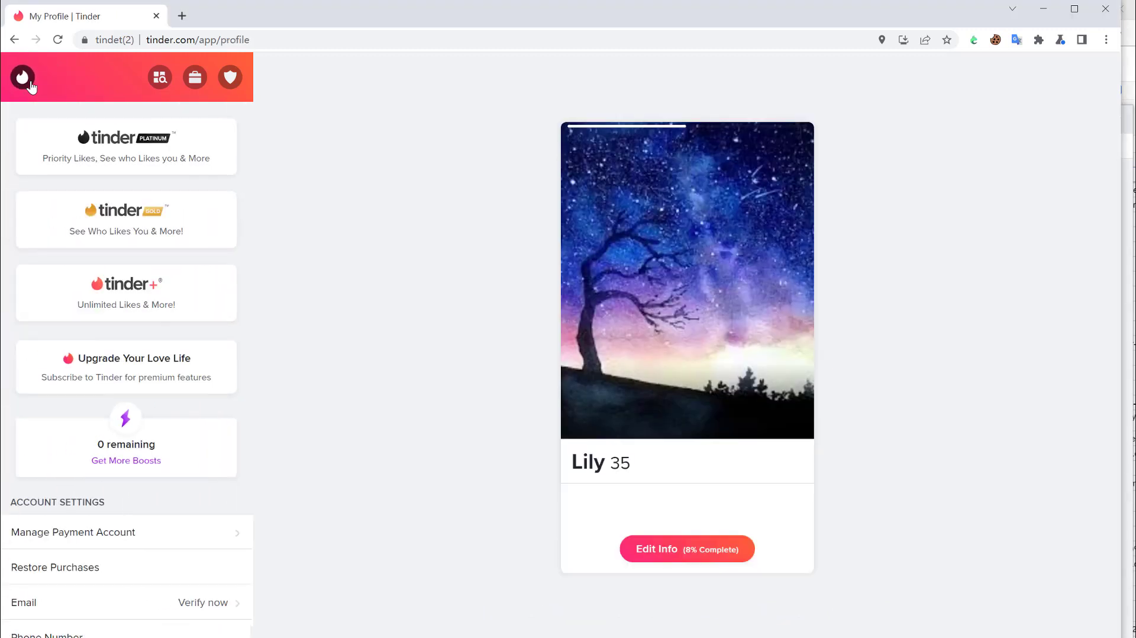
pyautogui.click(31, 87)
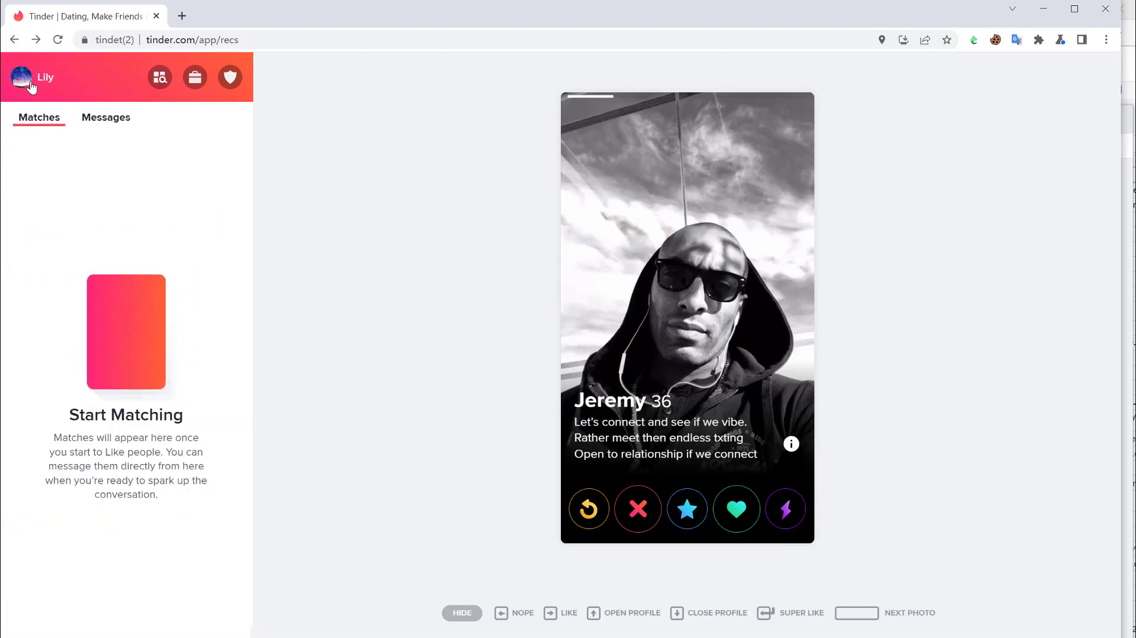
pyautogui.press('Right')
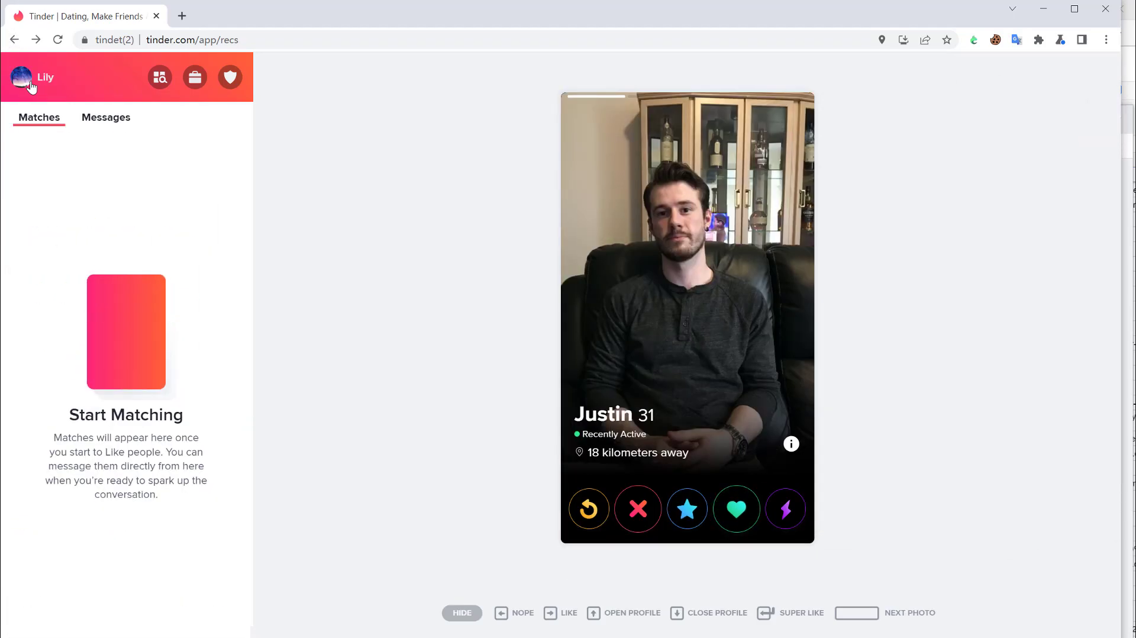
pyautogui.press('Right')
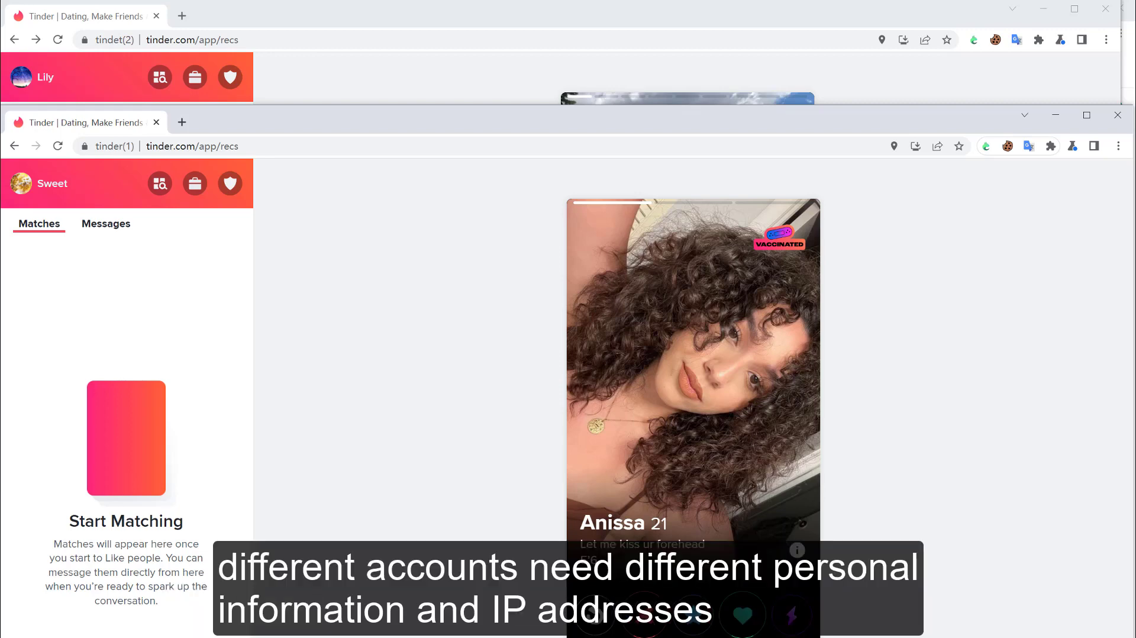
pyautogui.click(39, 183)
pyautogui.click(35, 77)
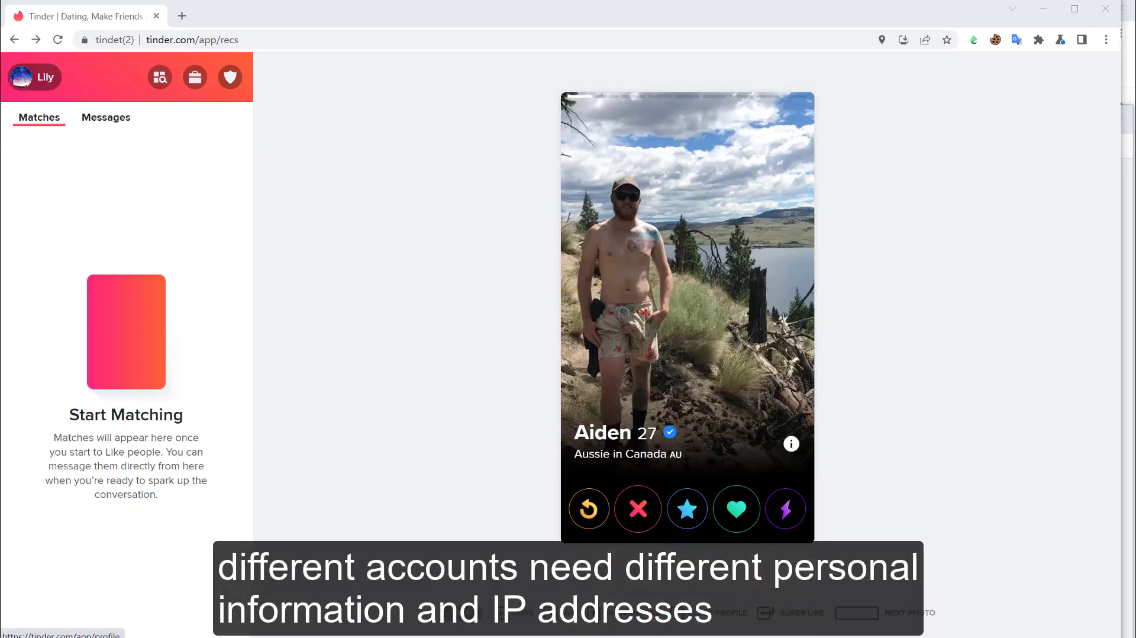